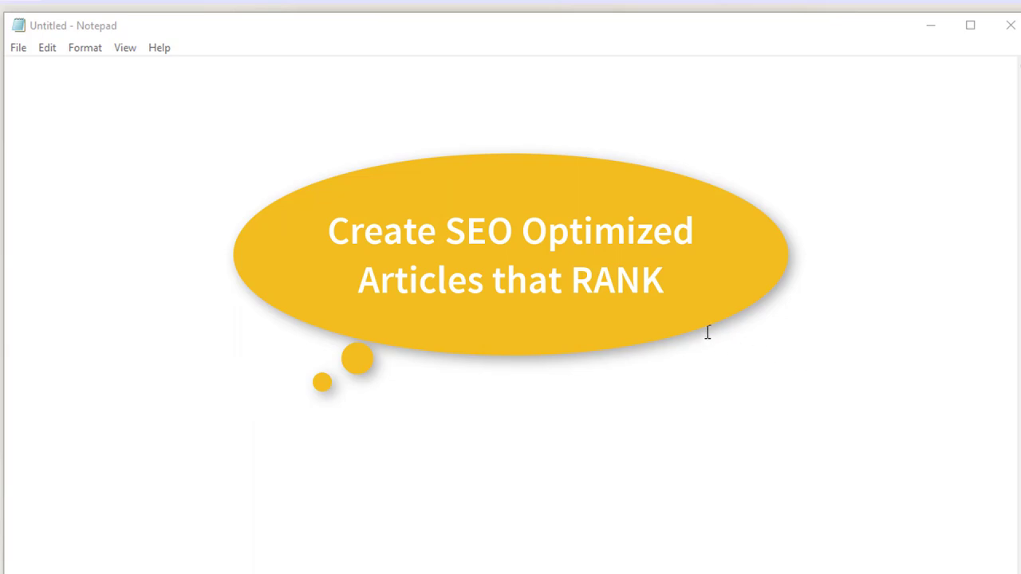
# Step: Focus the blank untitled Notepad document so the caret is ready for note-taking
pyautogui.click(8, 65)
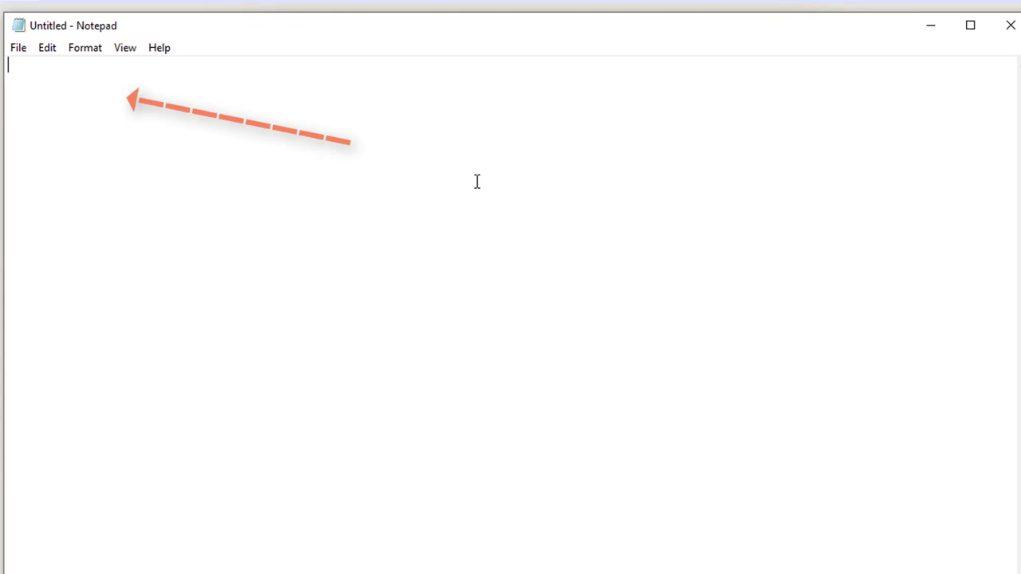
# Step: Write the workflow lines: Google keyword search, scrape the top 10 content, outline from top-10 sites, then LSI
pyautogui.write('Search')
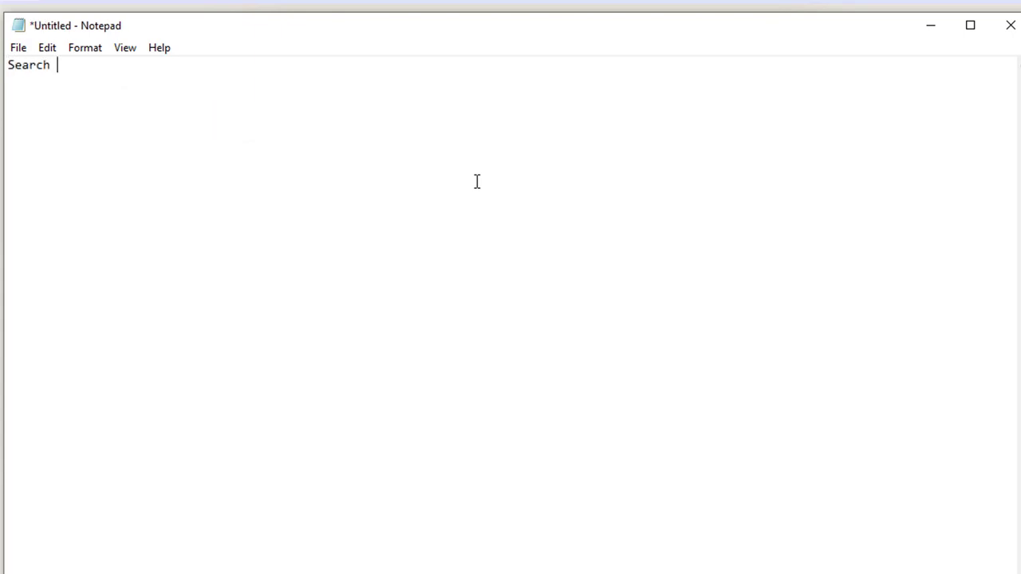
pyautogui.write(' in google for our keyword')
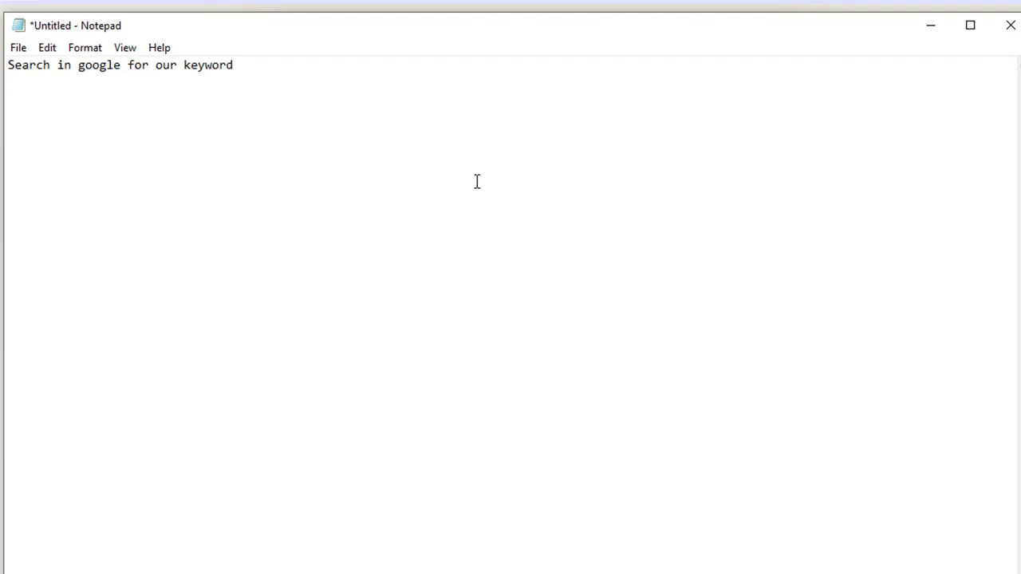
pyautogui.press('Return')
pyautogui.write('Visit top 10 - scrape')
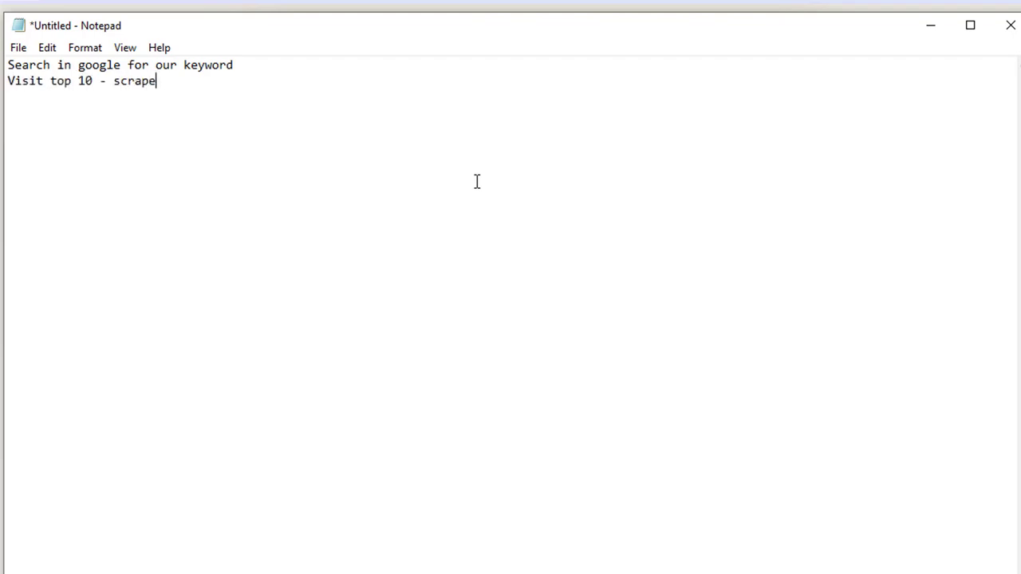
pyautogui.write(' the content')
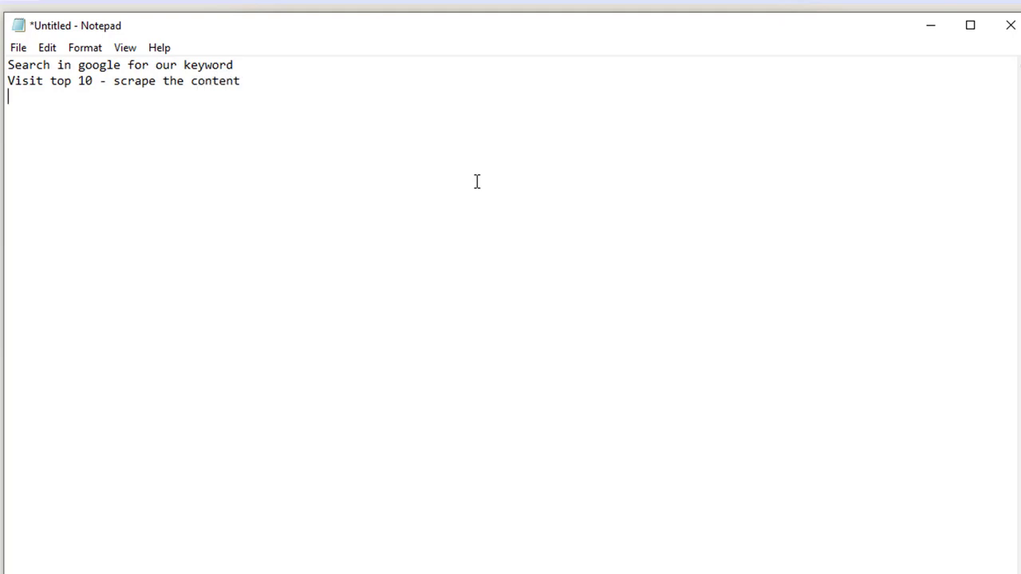
pyautogui.write('Article outline written ')
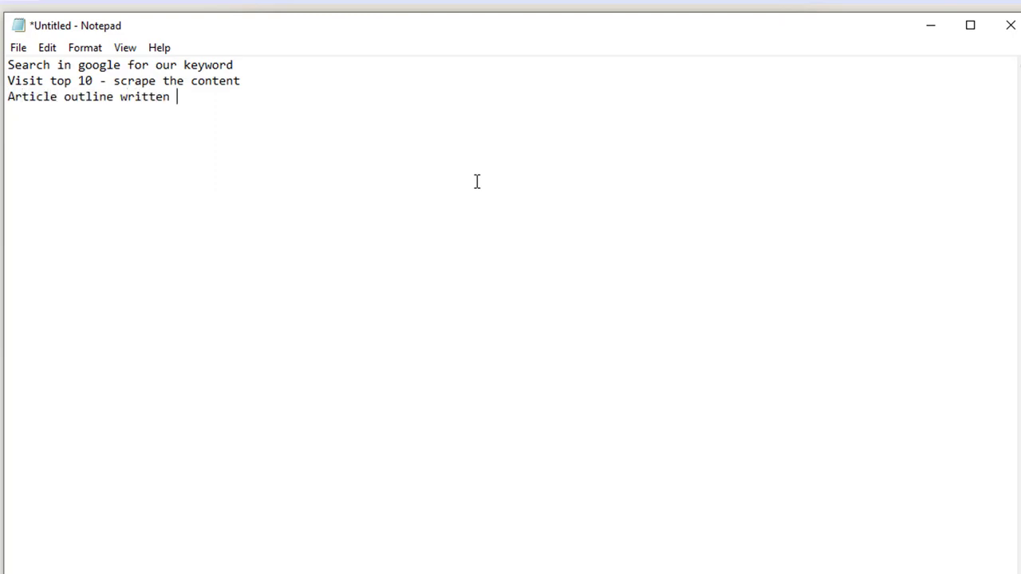
pyautogui.write('by using the top')
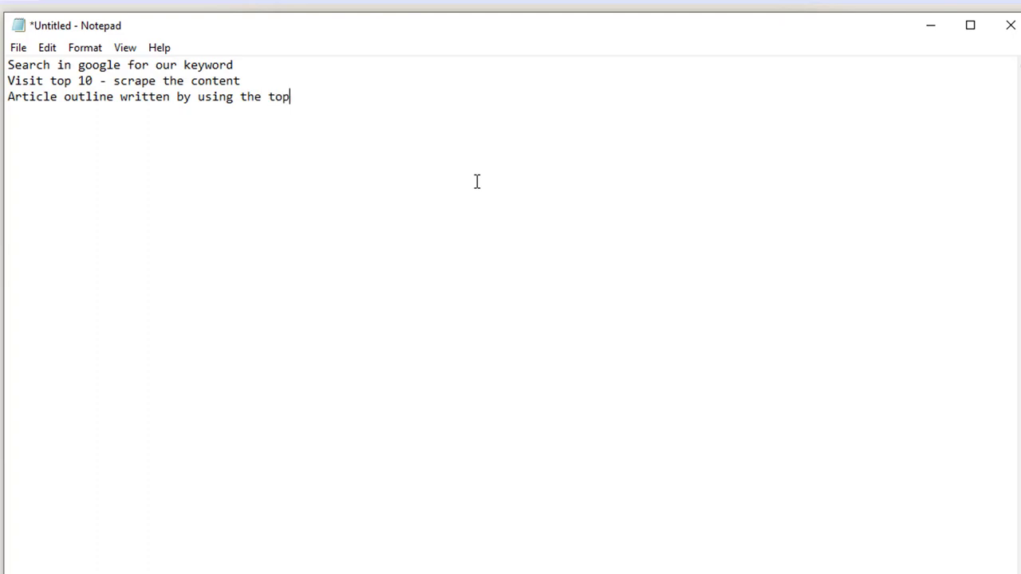
pyautogui.write(' 10 ranking si')
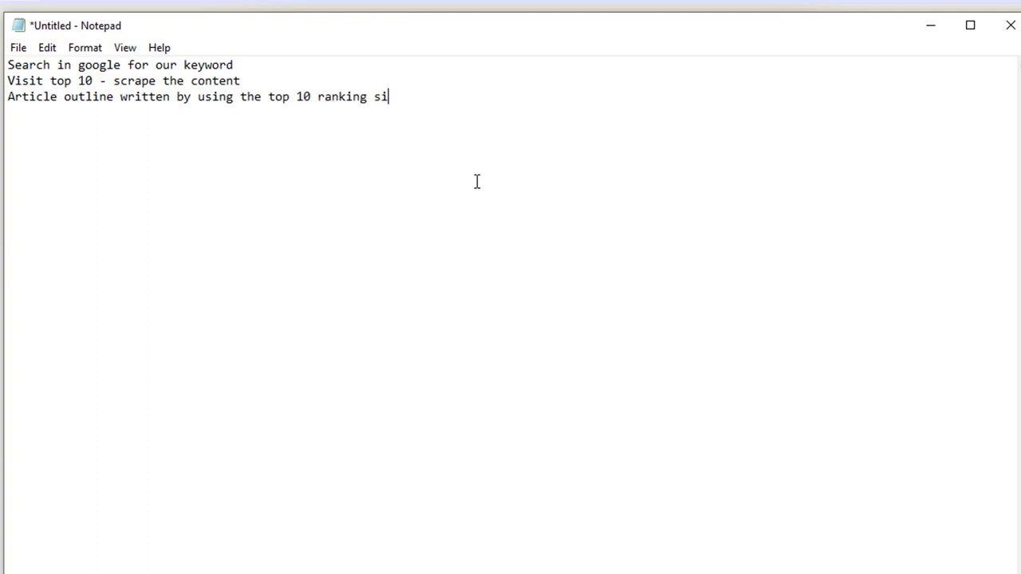
pyautogui.write('tes content ')
pyautogui.write('LSI')
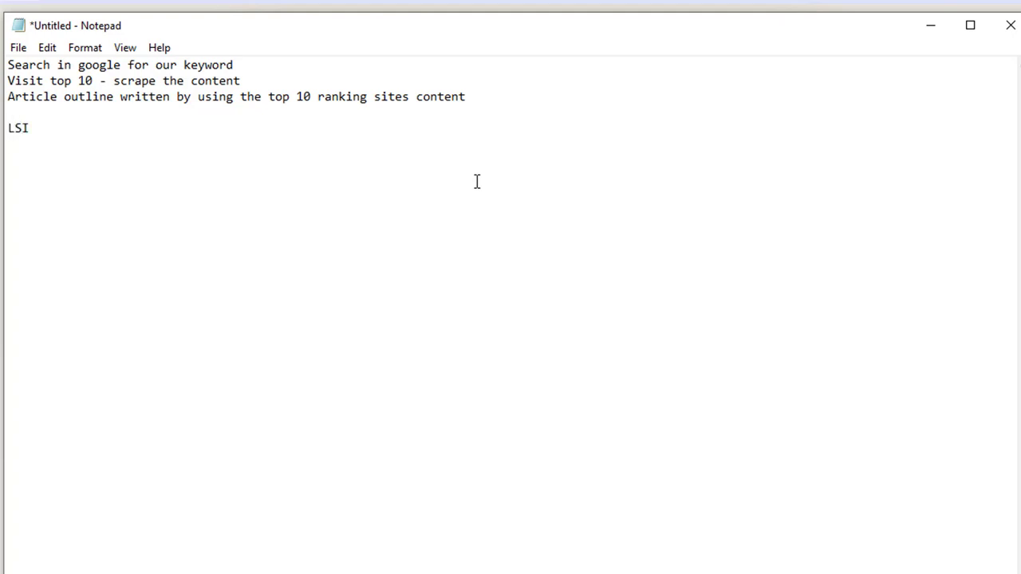
# Step: List Fact, Quotes, NLP, FAQS and Entities on lines below LSI
pyautogui.press('Return')
pyautogui.write('Fact ')
pyautogui.write('Quotes ')
pyautogui.write('NLP ')
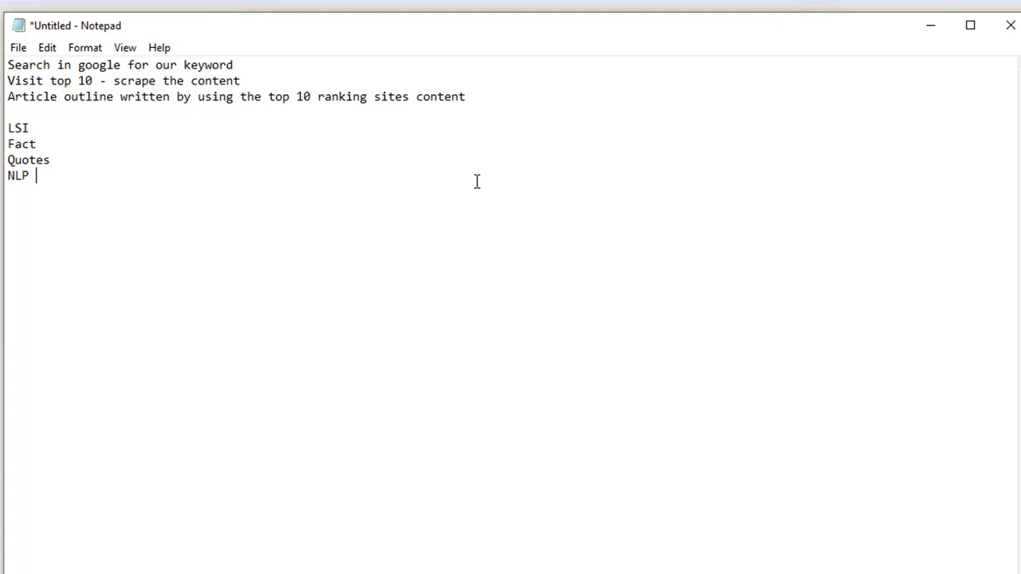
pyautogui.write('FAQS')
pyautogui.write('Entities')
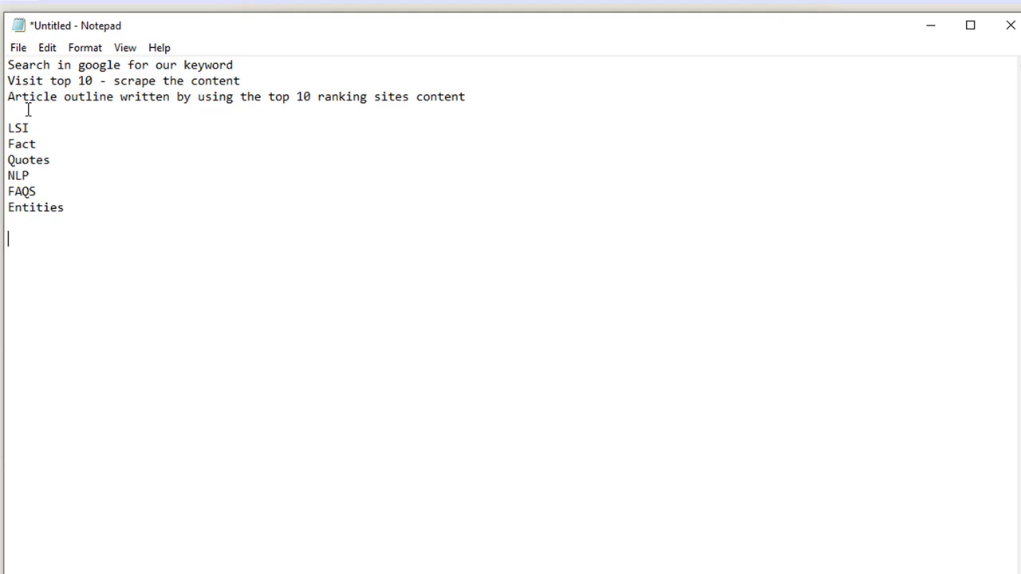
# Step: Add the line 'Write the article using the outline that came from the top 10 content', fixing typos
pyautogui.write('rite the ar')
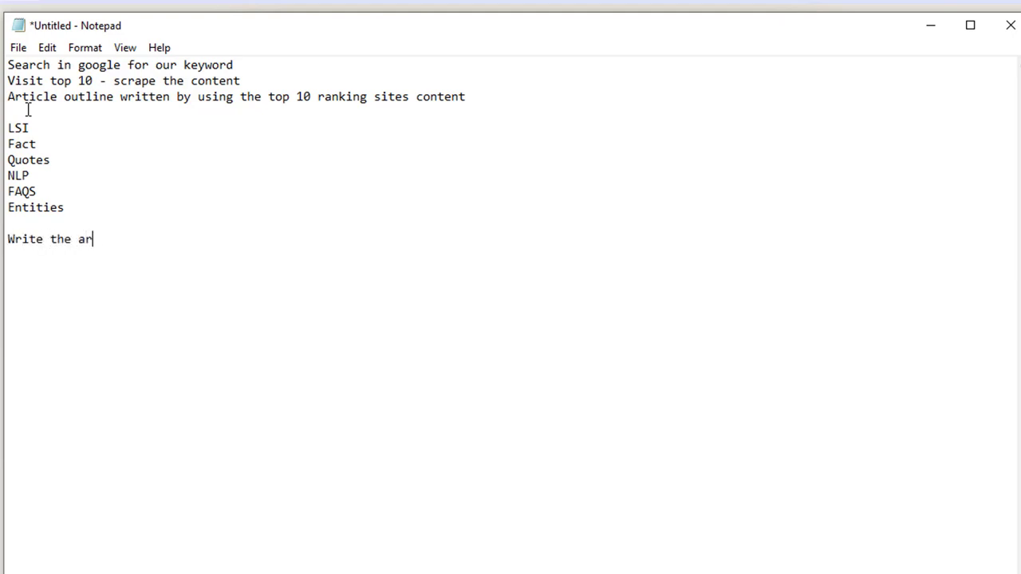
pyautogui.write('ticle using the outl')
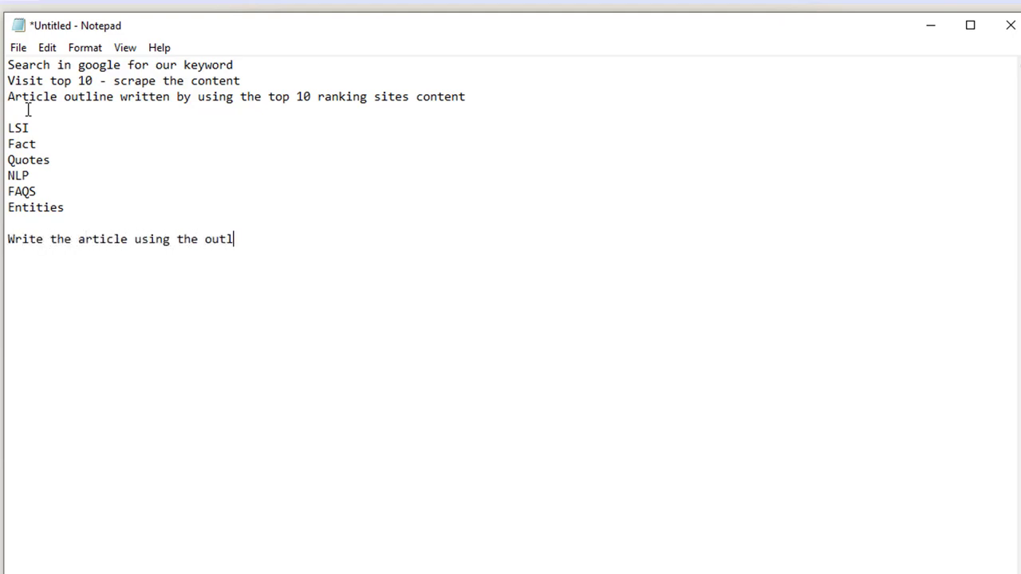
pyautogui.write('ine that came fro')
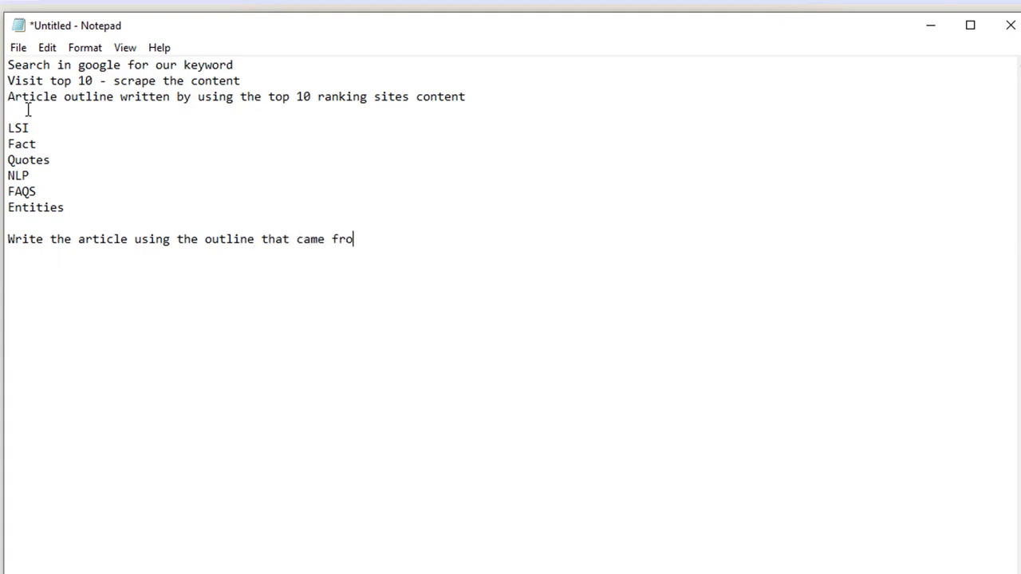
pyautogui.write('m the top 10 cointy')
pyautogui.press('BackSpace')
pyautogui.press('BackSpace')
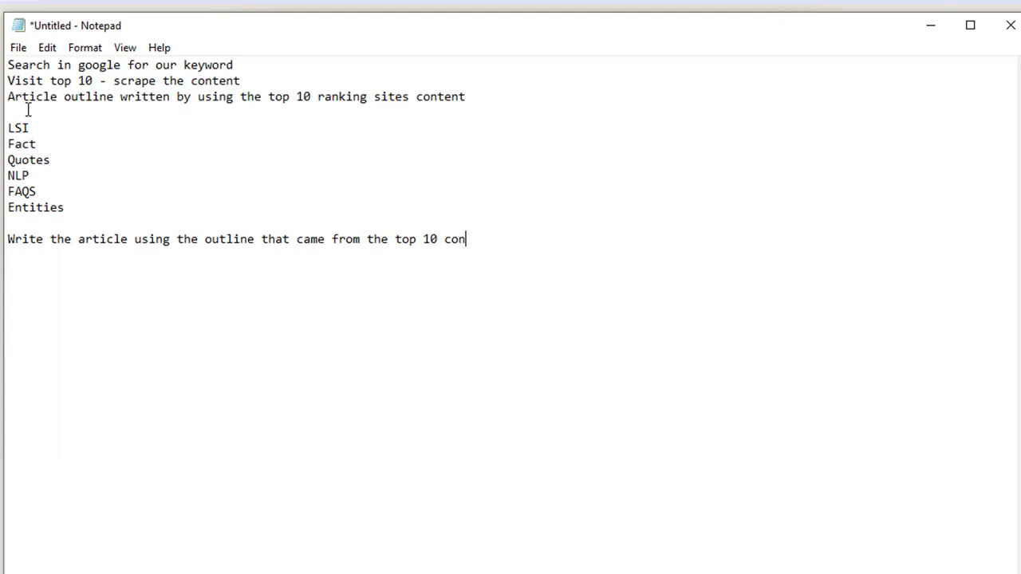
pyautogui.write('ent -')
# Step: Highlight the notes and the LSI-to-Entities list in turn while explaining them
pyautogui.moveTo(66, 207); pyautogui.dragTo(5, 127)
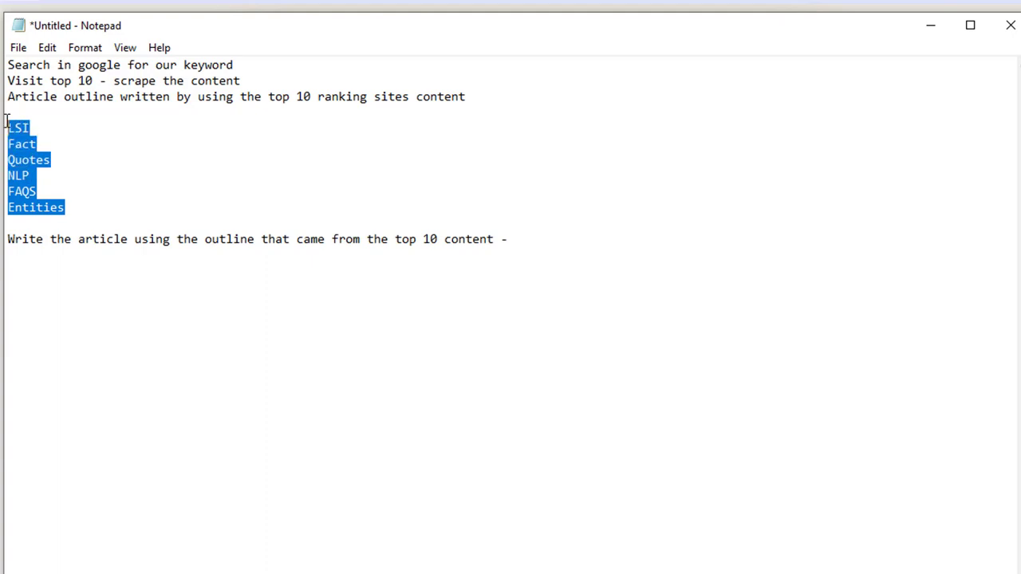
pyautogui.click(457, 241)
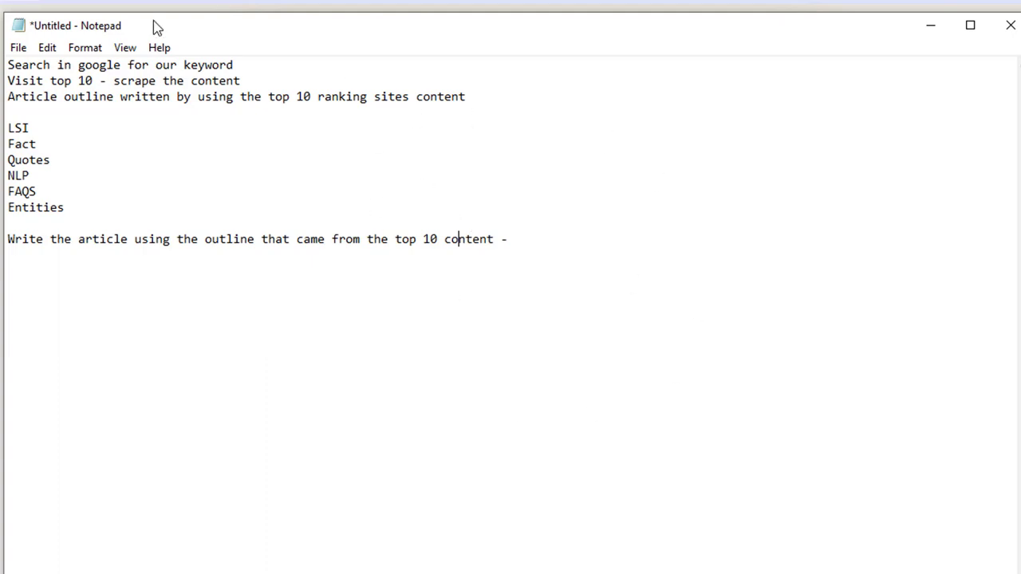
pyautogui.moveTo(142, 65); pyautogui.dragTo(193, 253)
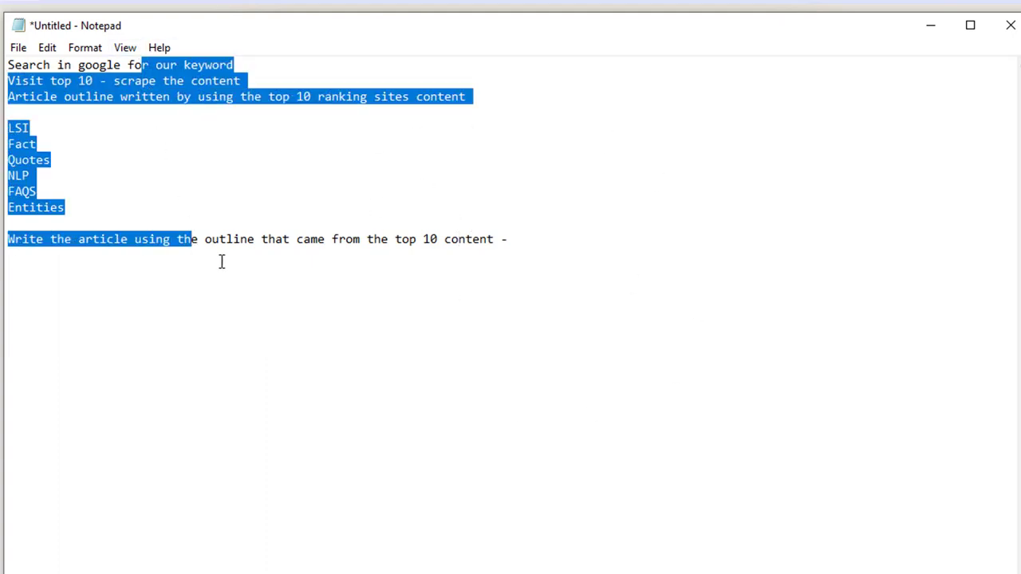
pyautogui.click(582, 237)
pyautogui.moveTo(391, 224); pyautogui.dragTo(7, 65)
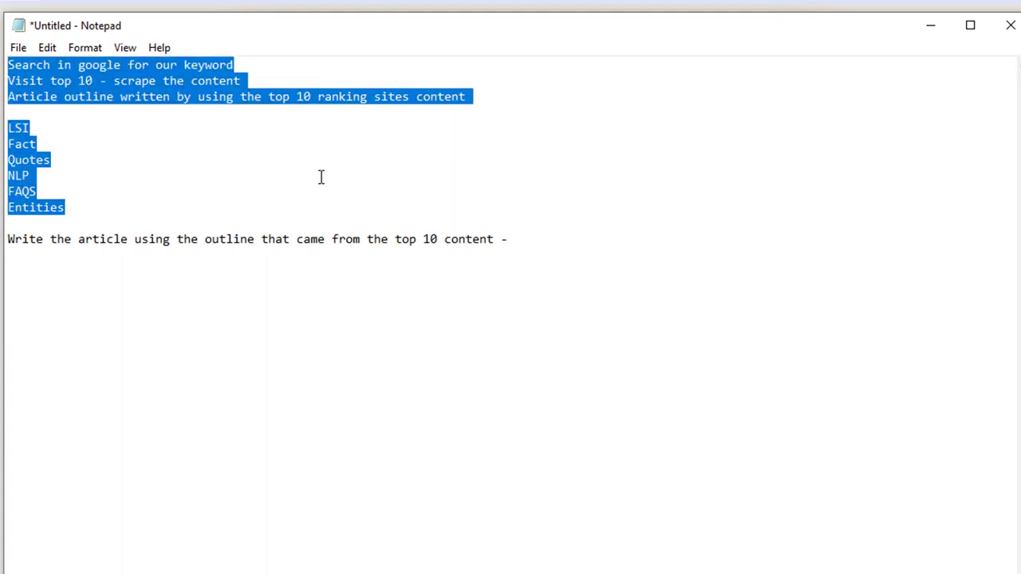
pyautogui.doubleClick(321, 176)
pyautogui.click(391, 200)
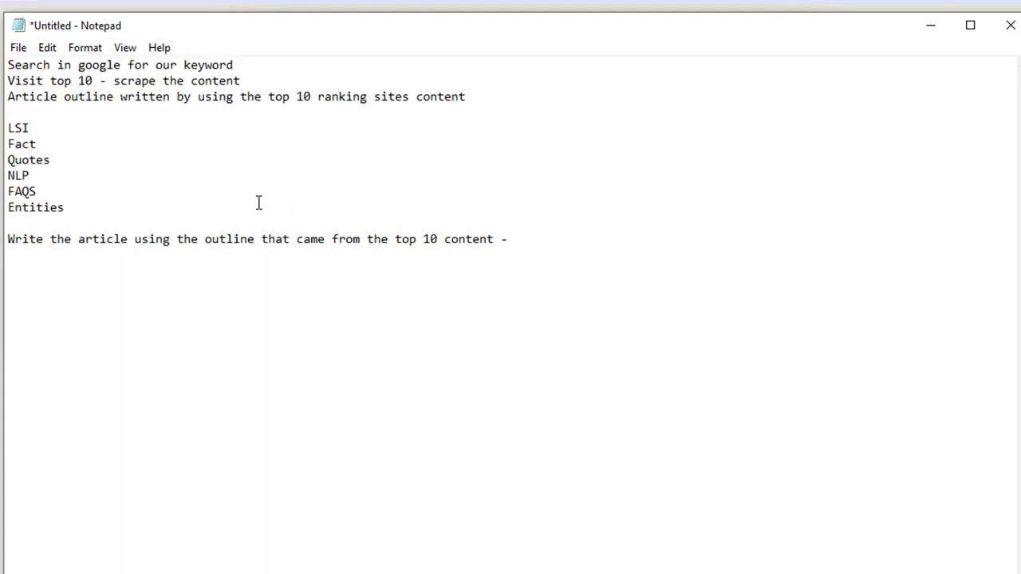
pyautogui.moveTo(78, 207); pyautogui.dragTo(2, 136)
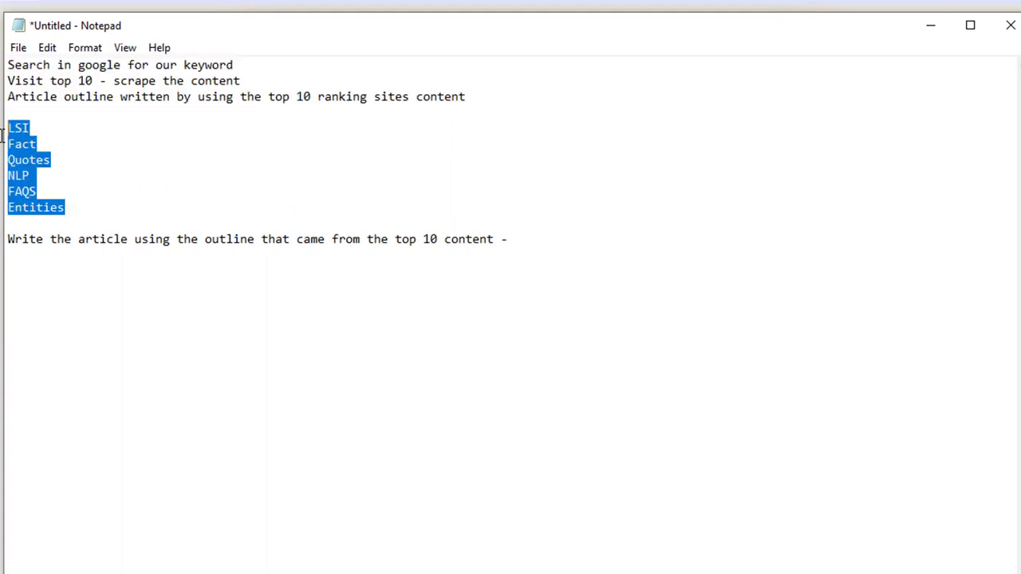
pyautogui.click(38, 137)
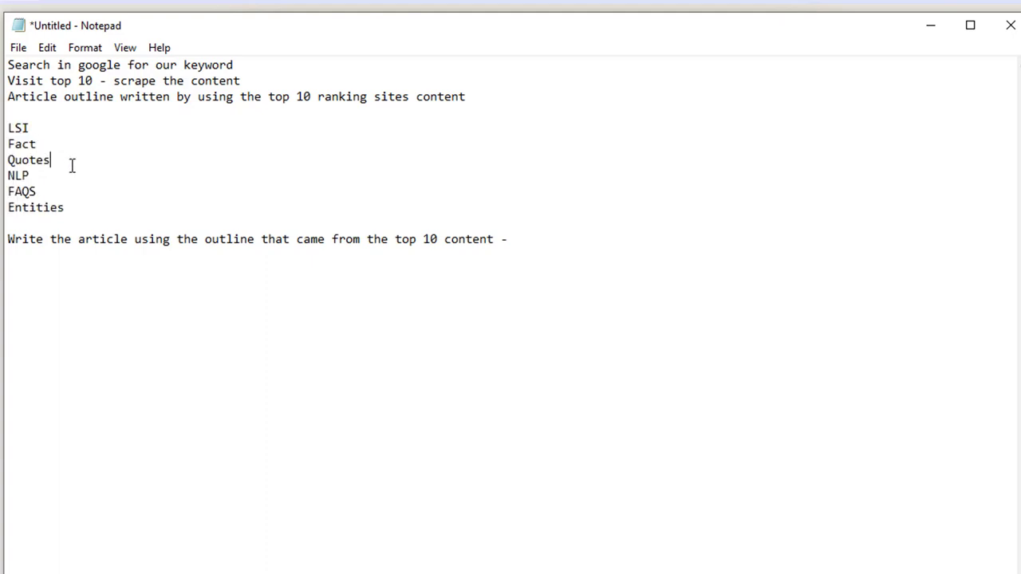
pyautogui.click(70, 198)
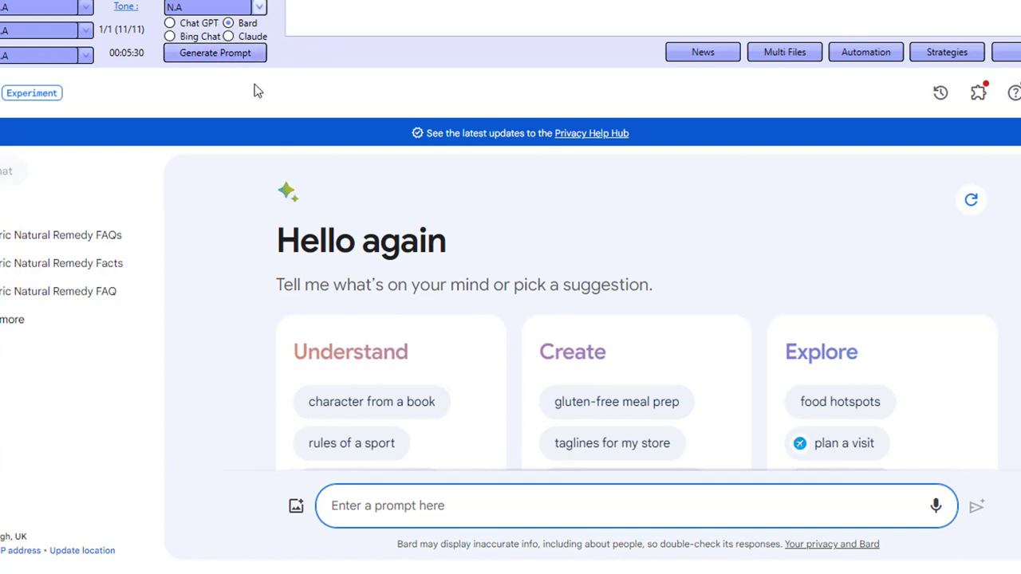
# Step: Switch to PromptAI and open the Automation dialog for the 'turmeric natural remedy' keyword
pyautogui.click(216, 53)
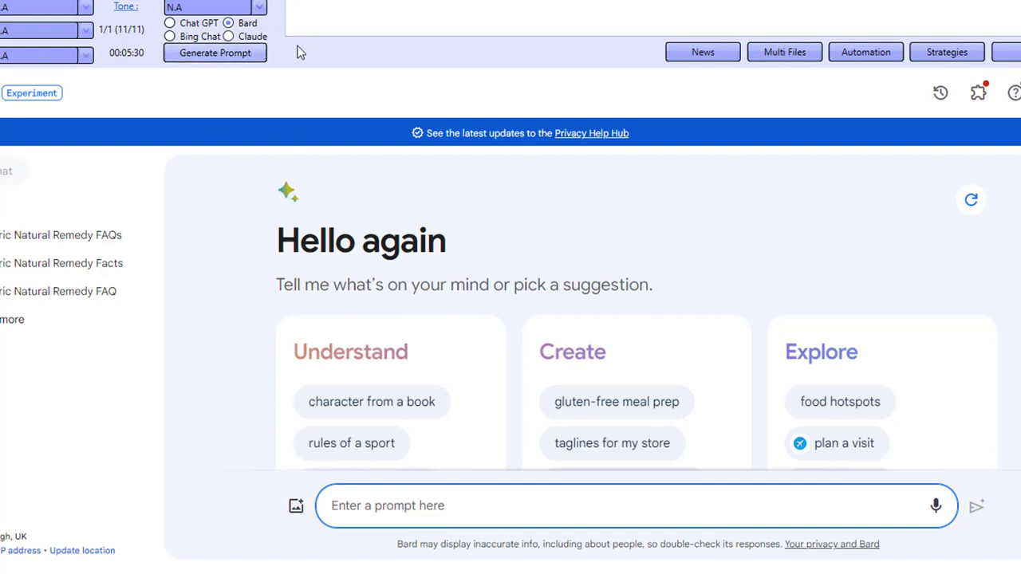
pyautogui.click(866, 53)
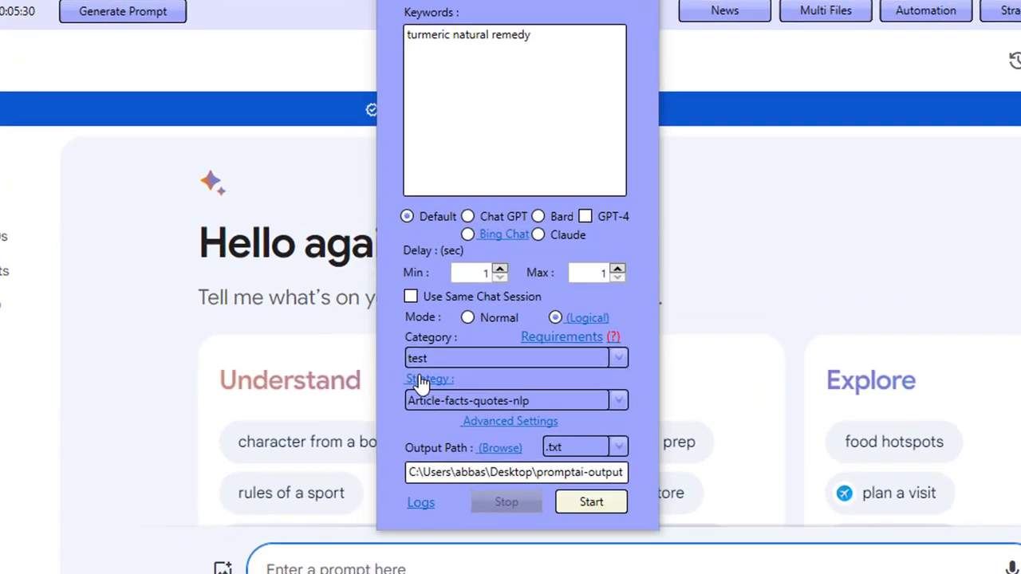
# Step: Open the Strategy window showing the 11 Article-facts-quotes-nlp prompt steps, {GSearch} to {SaveLocal}
pyautogui.click(462, 350)
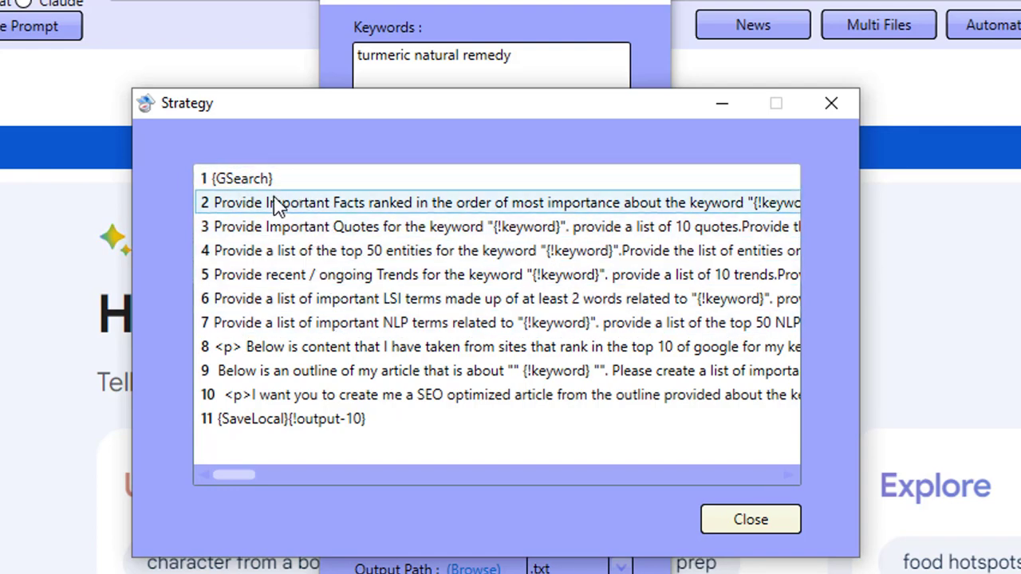
# Step: Inspect the facts, quotes and entities prompts one after another, closing each after viewing
pyautogui.doubleClick(391, 209)
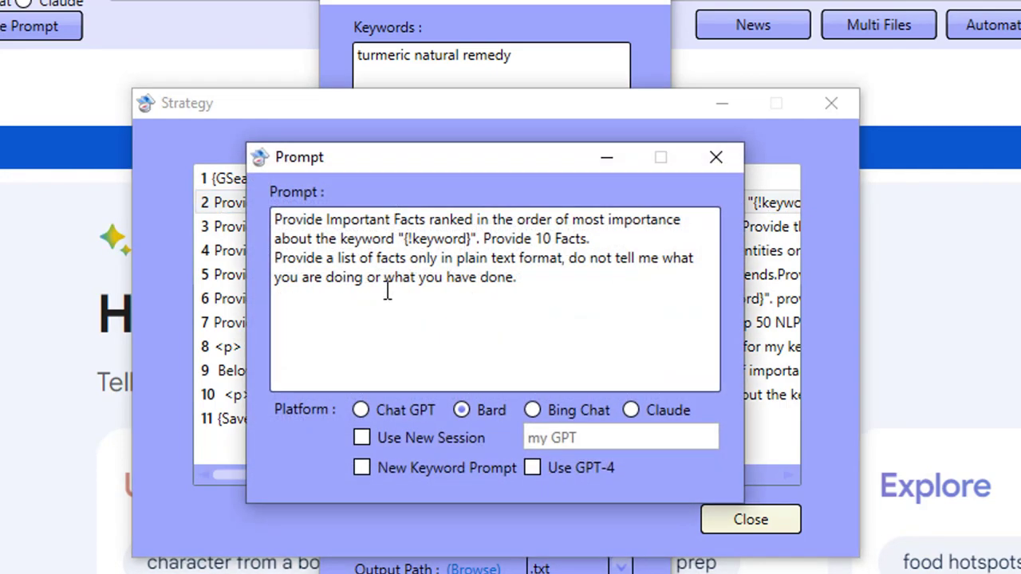
pyautogui.click(716, 157)
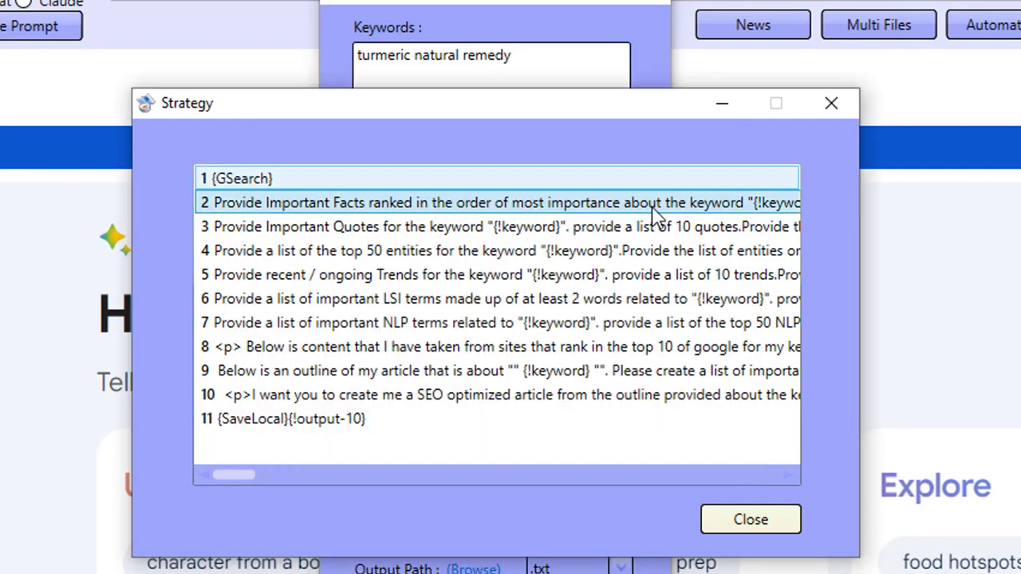
pyautogui.doubleClick(462, 229)
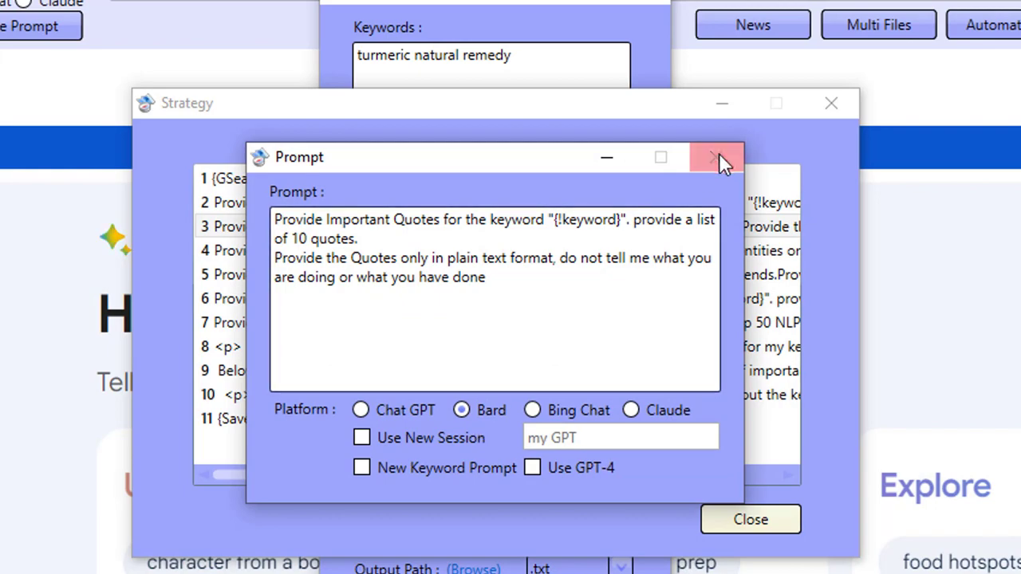
pyautogui.click(718, 158)
pyautogui.doubleClick(530, 251)
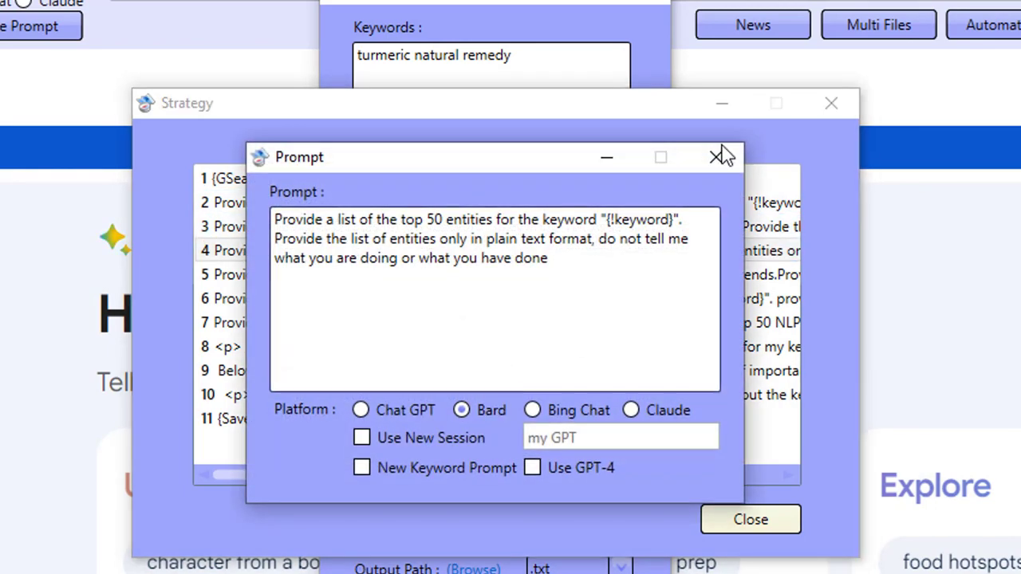
pyautogui.click(720, 156)
# Step: Inspect the trends, LSI and NLP terms prompts, ending on the step-8 outline prompt
pyautogui.doubleClick(570, 276)
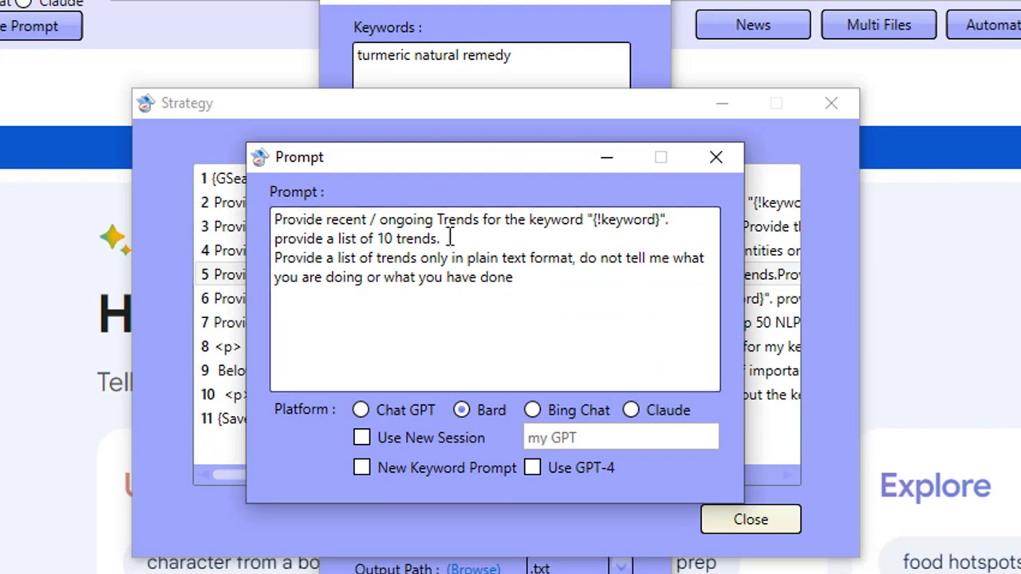
pyautogui.click(715, 157)
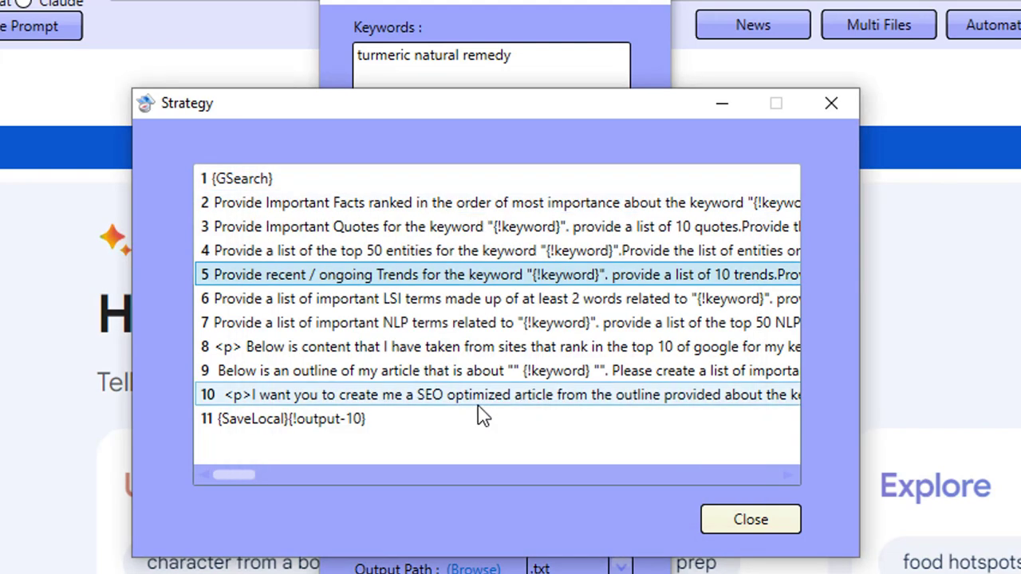
pyautogui.doubleClick(411, 300)
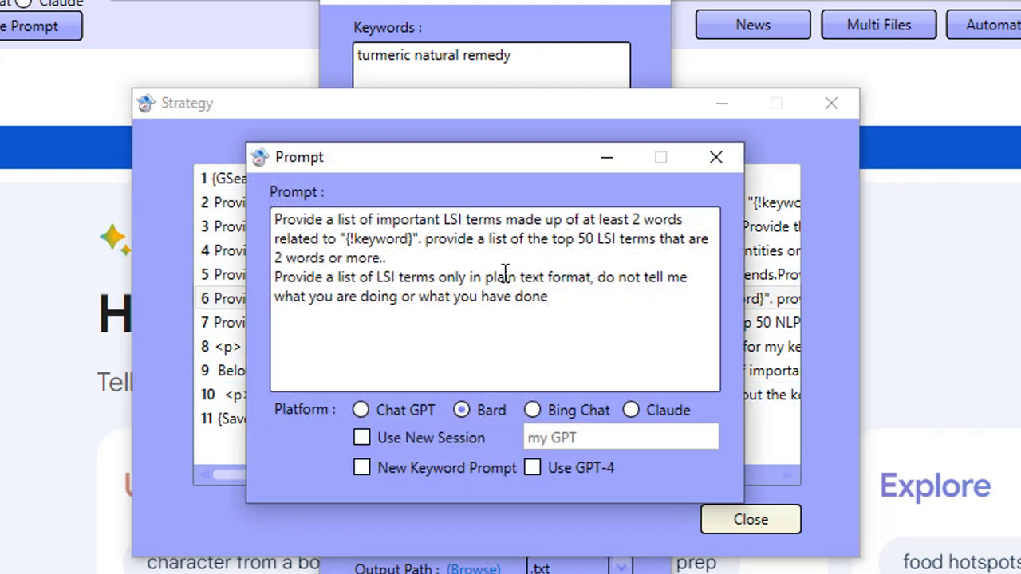
pyautogui.click(716, 158)
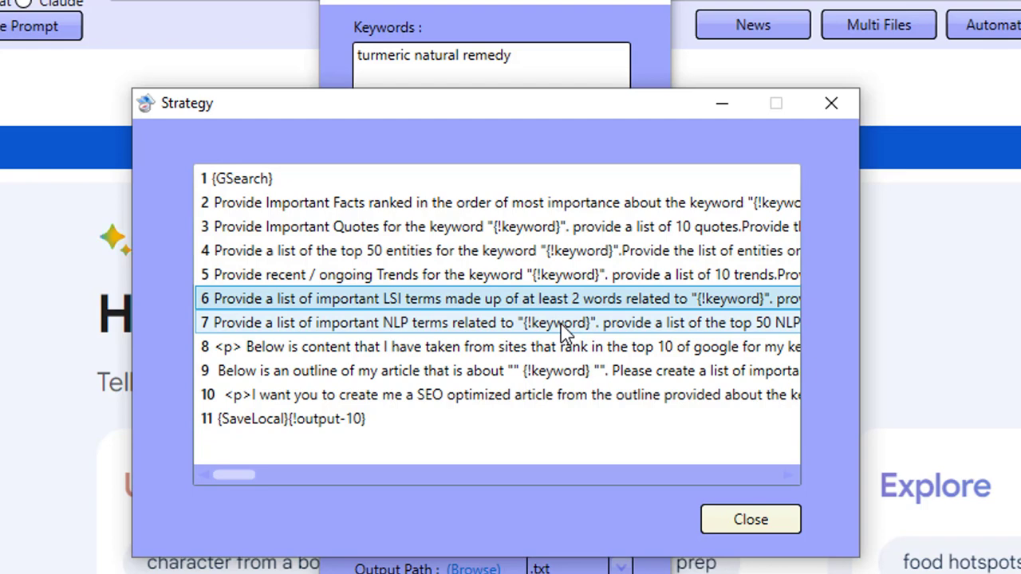
pyautogui.doubleClick(524, 322)
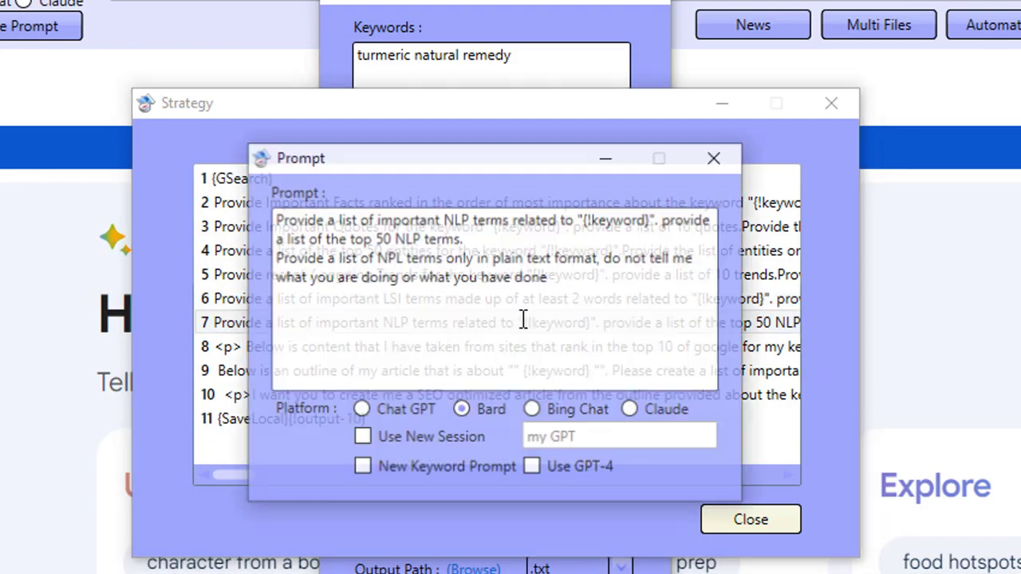
pyautogui.click(714, 158)
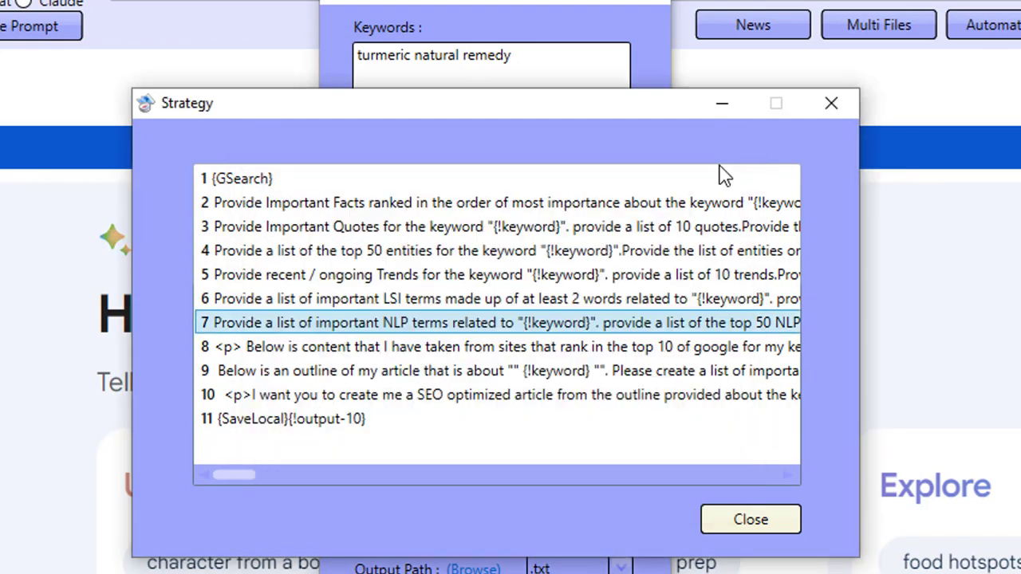
pyautogui.doubleClick(364, 347)
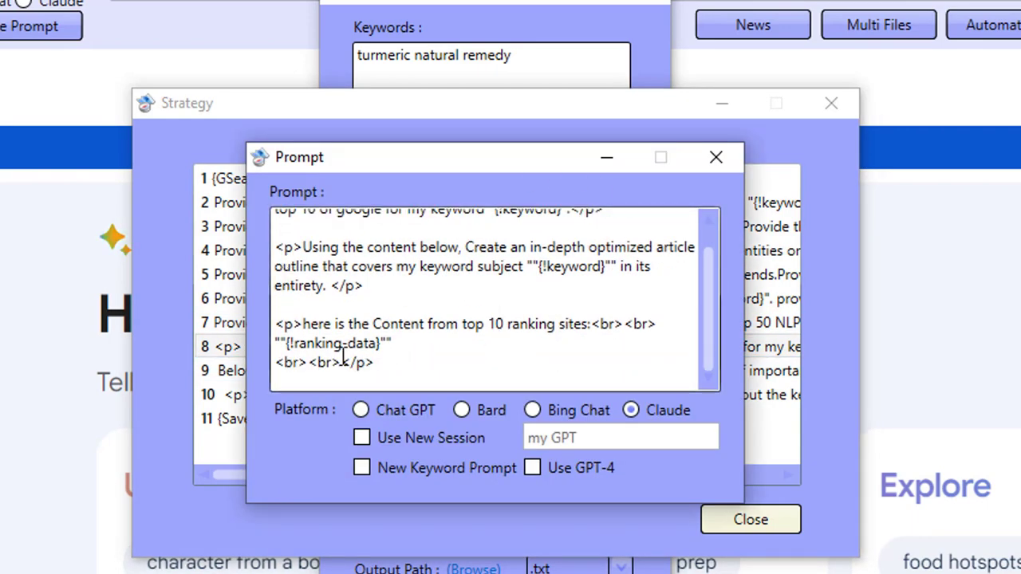
# Step: Mark the placeholders in the outline prompt and the step-9 FAQs prompt, closing both
pyautogui.moveTo(375, 363); pyautogui.dragTo(275, 324)
pyautogui.click(716, 157)
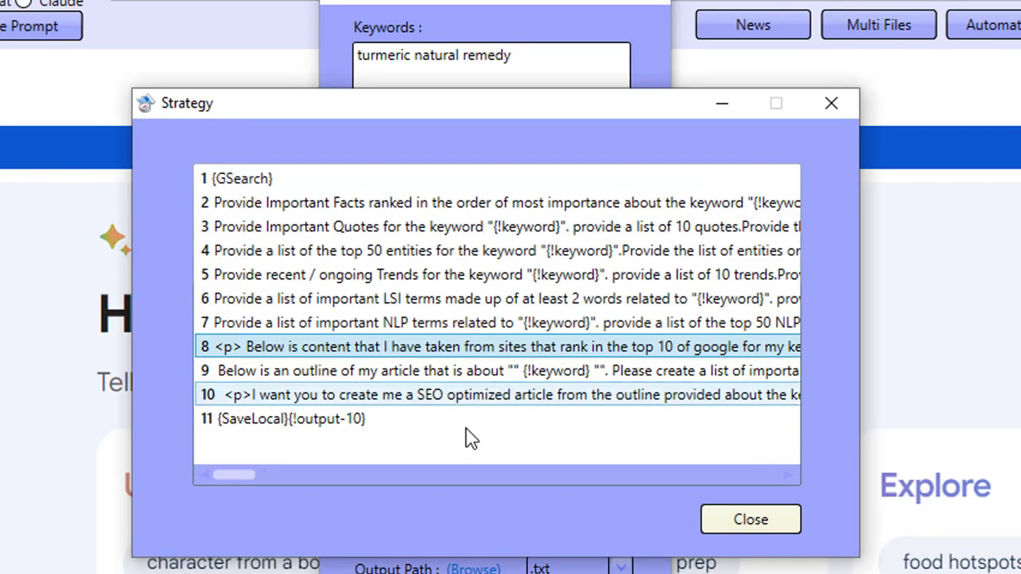
pyautogui.doubleClick(376, 372)
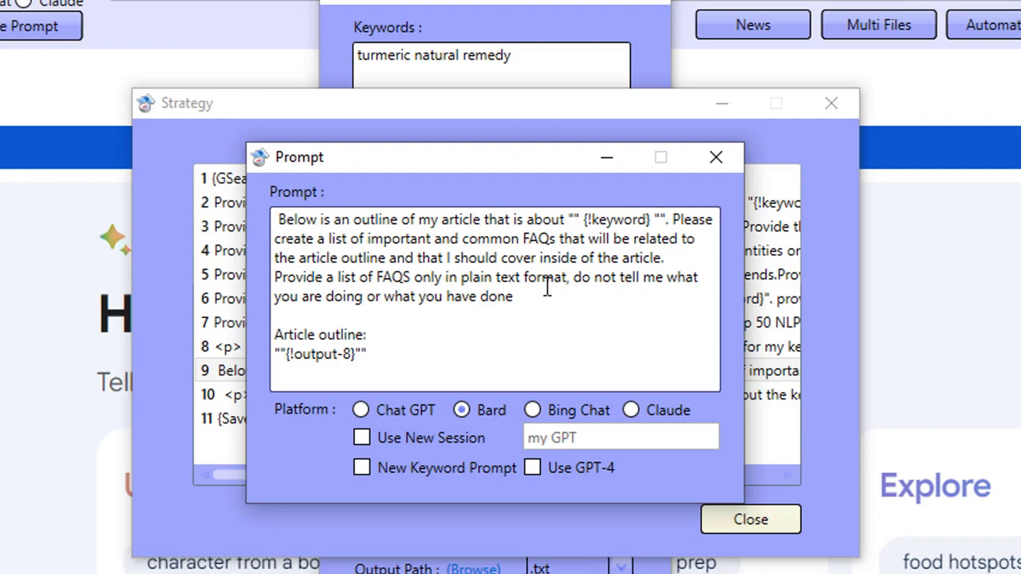
pyautogui.moveTo(369, 355); pyautogui.dragTo(264, 335)
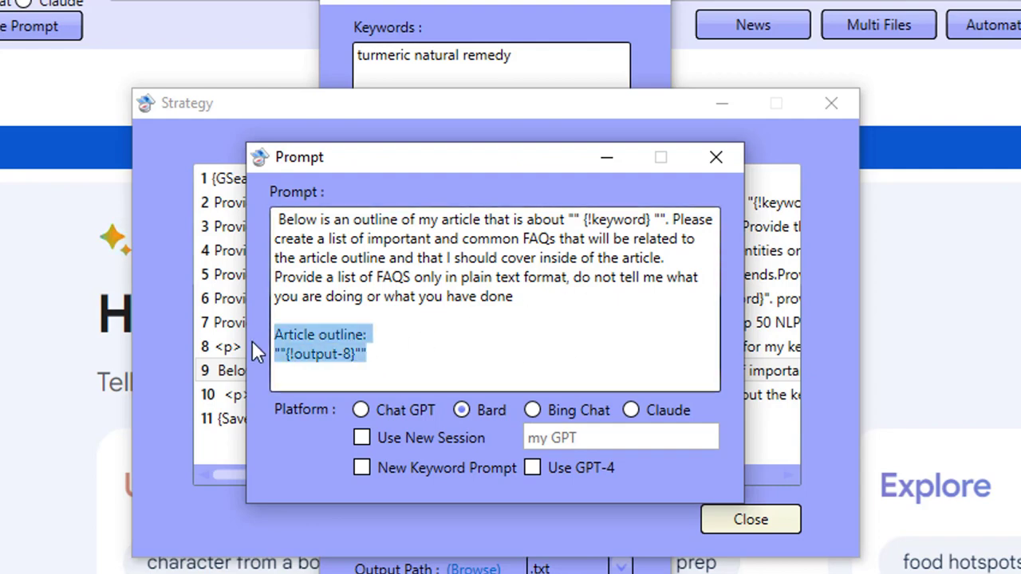
pyautogui.click(716, 157)
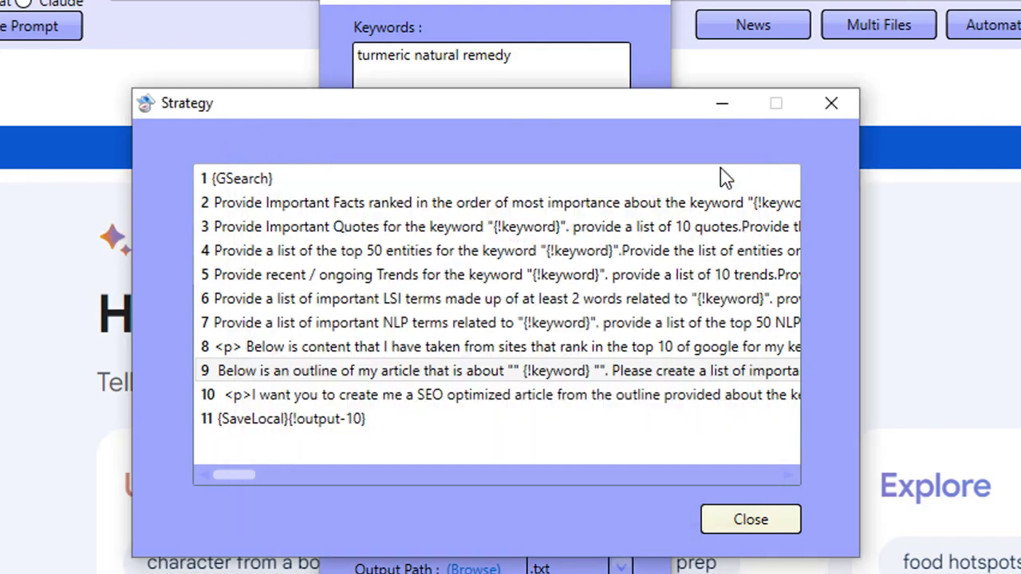
# Step: Review the step-10 article-writing prompt's outline and LSI placeholders, then return to the Automation window
pyautogui.doubleClick(399, 397)
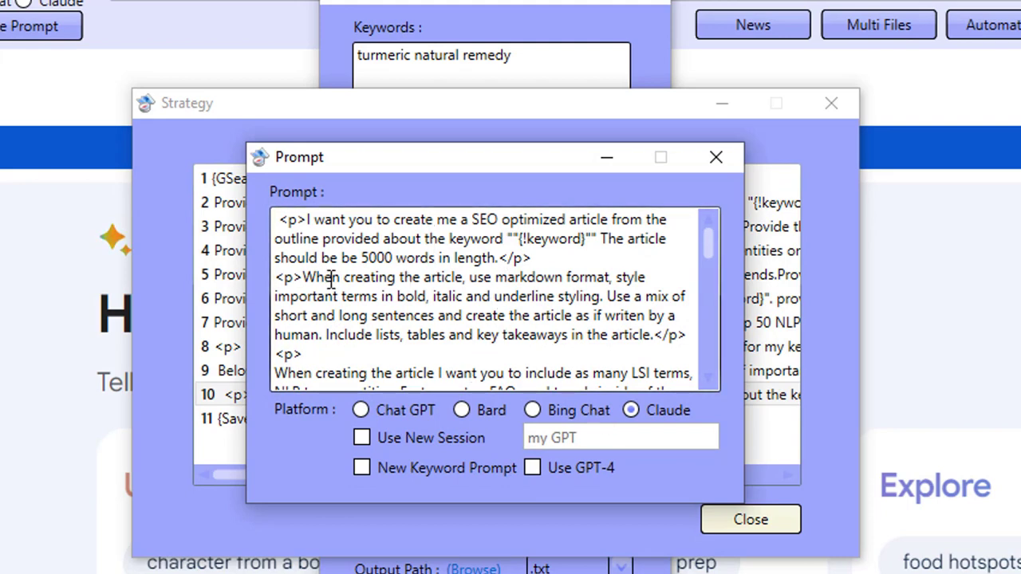
pyautogui.scroll(-2, 415, 283)
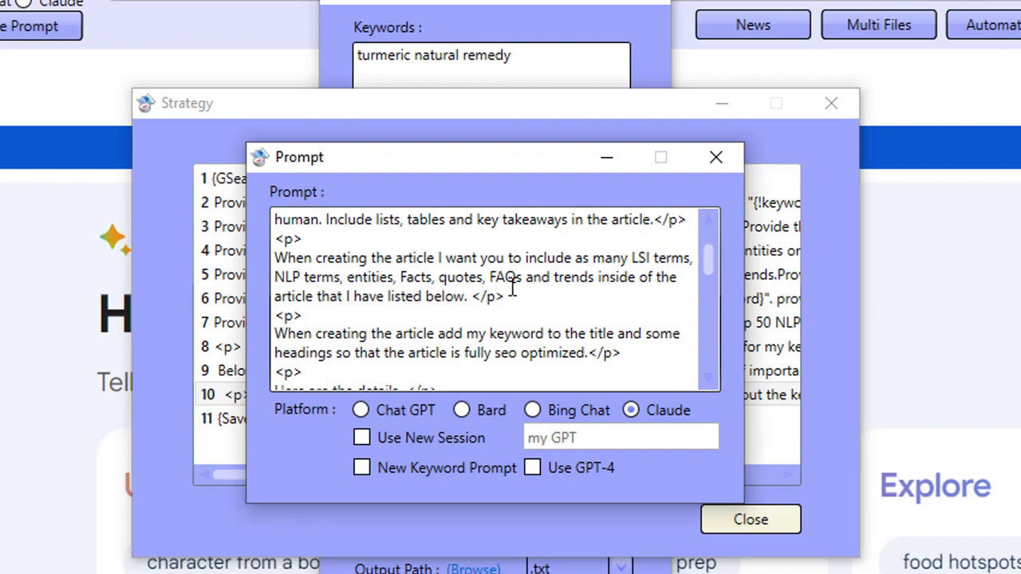
pyautogui.scroll(-2, 514, 322)
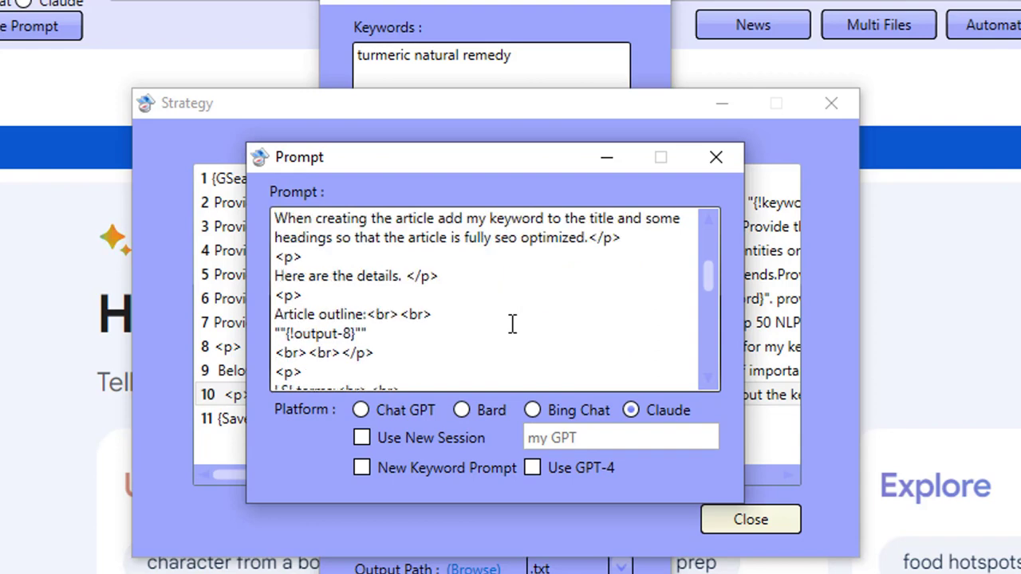
pyautogui.moveTo(305, 313); pyautogui.dragTo(342, 343)
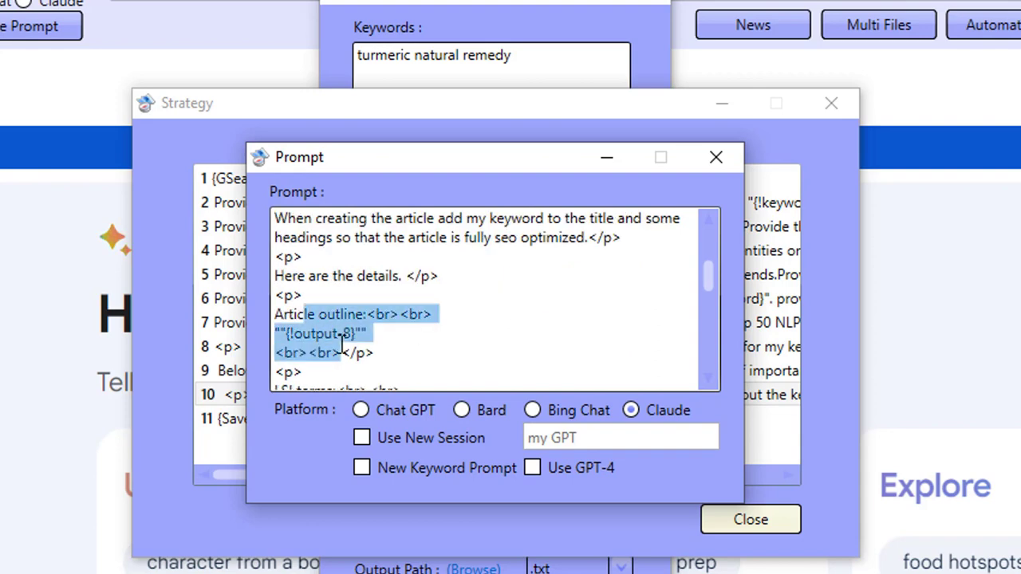
pyautogui.scroll(-2, 341, 343)
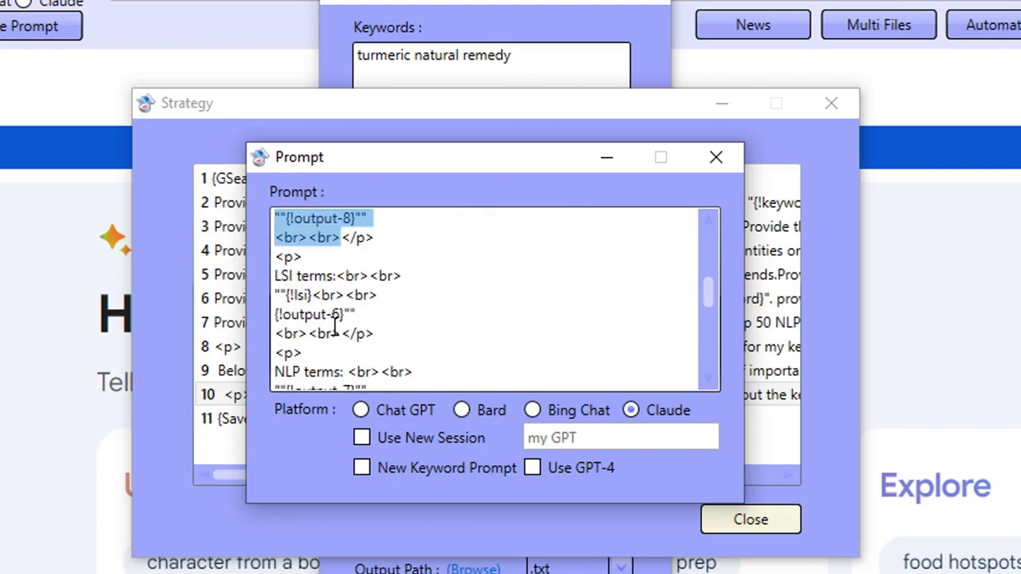
pyautogui.moveTo(315, 275); pyautogui.dragTo(341, 334)
pyautogui.scroll(-2, 341, 339)
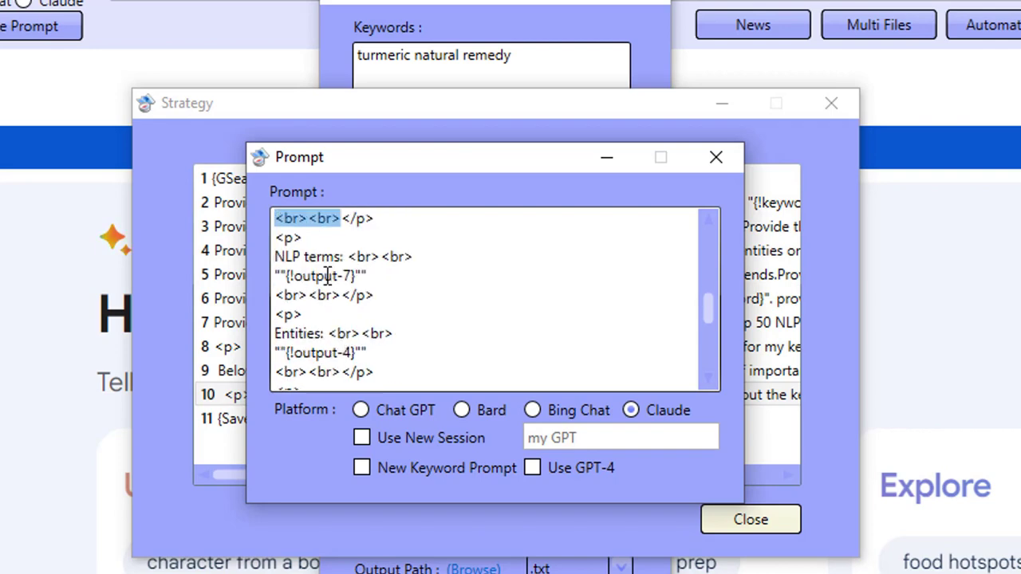
pyautogui.moveTo(317, 256); pyautogui.dragTo(338, 336)
pyautogui.click(339, 337)
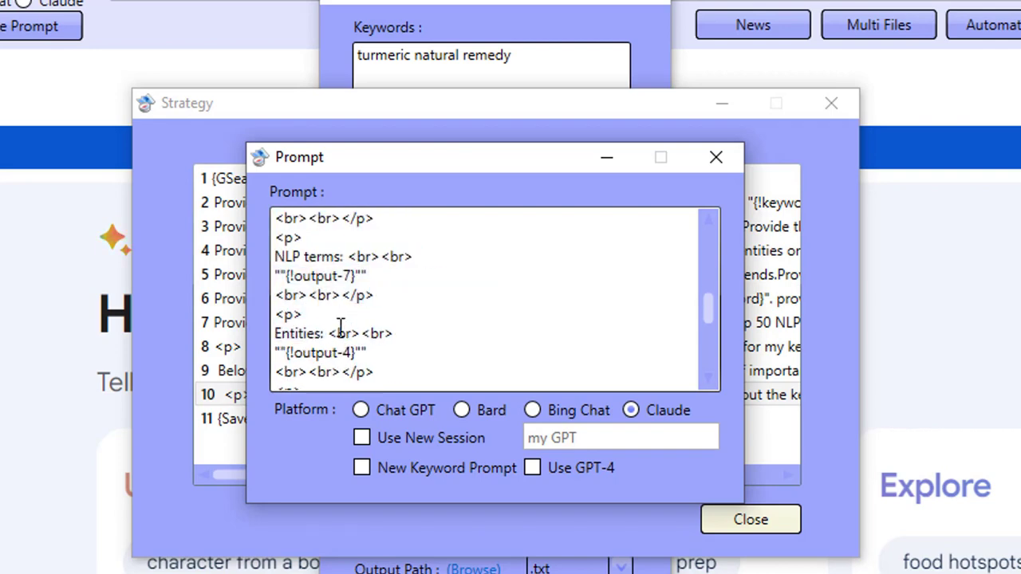
pyautogui.scroll(-2, 338, 335)
pyautogui.moveTo(332, 296); pyautogui.dragTo(344, 312)
pyautogui.scroll(-1, 341, 306)
pyautogui.scroll(-2, 354, 298)
pyautogui.click(715, 158)
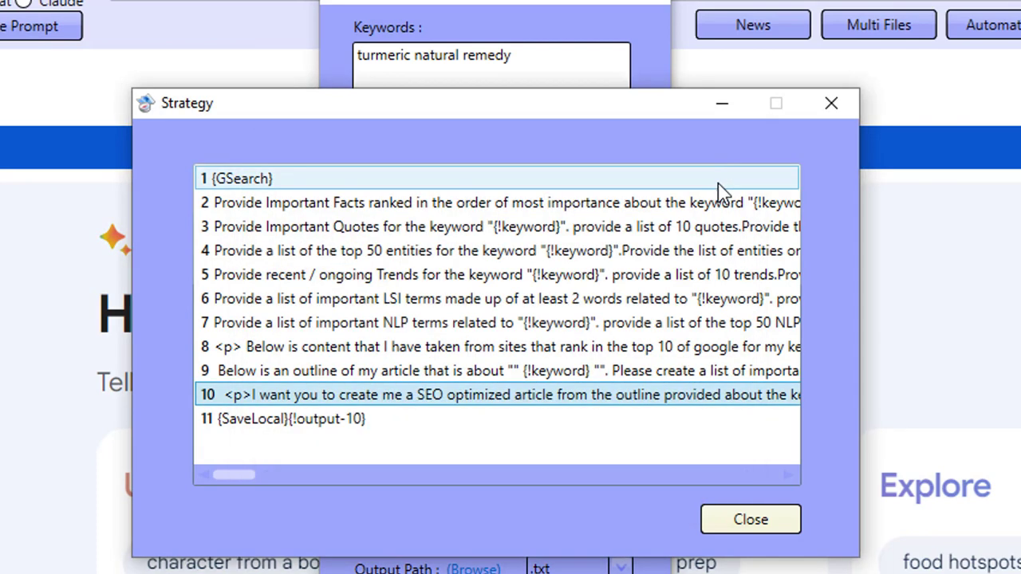
pyautogui.click(781, 522)
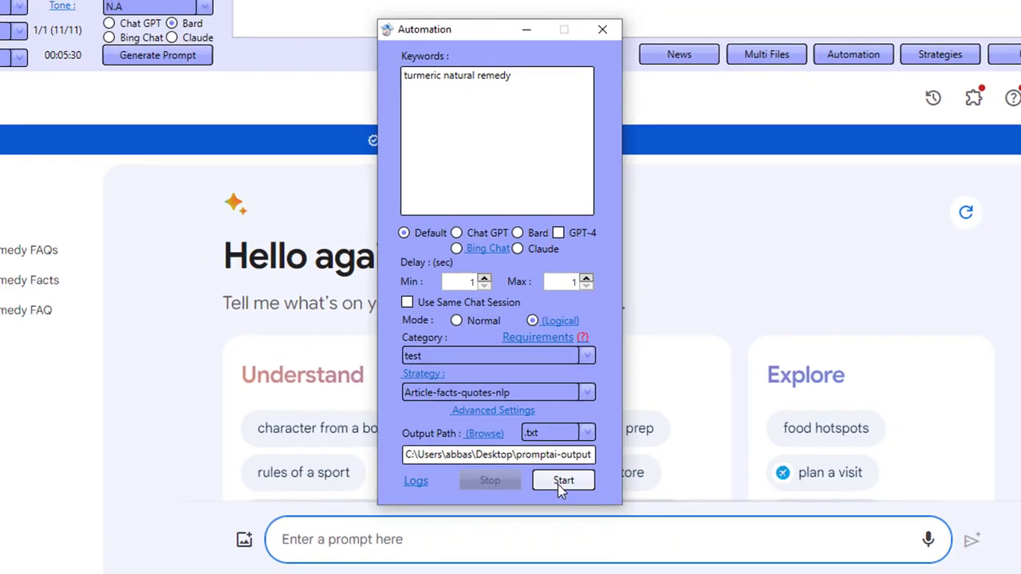
# Step: Start the automation run for 'turmeric natural remedy' so its prompts execute in the chat
pyautogui.click(565, 481)
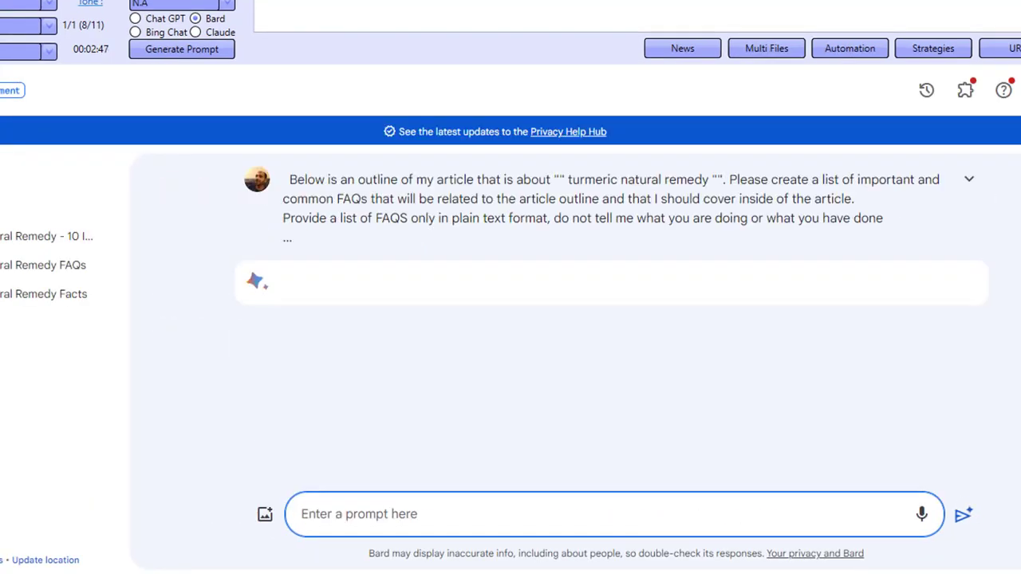
pyautogui.click(968, 193)
pyautogui.scroll(-3, 742, 351)
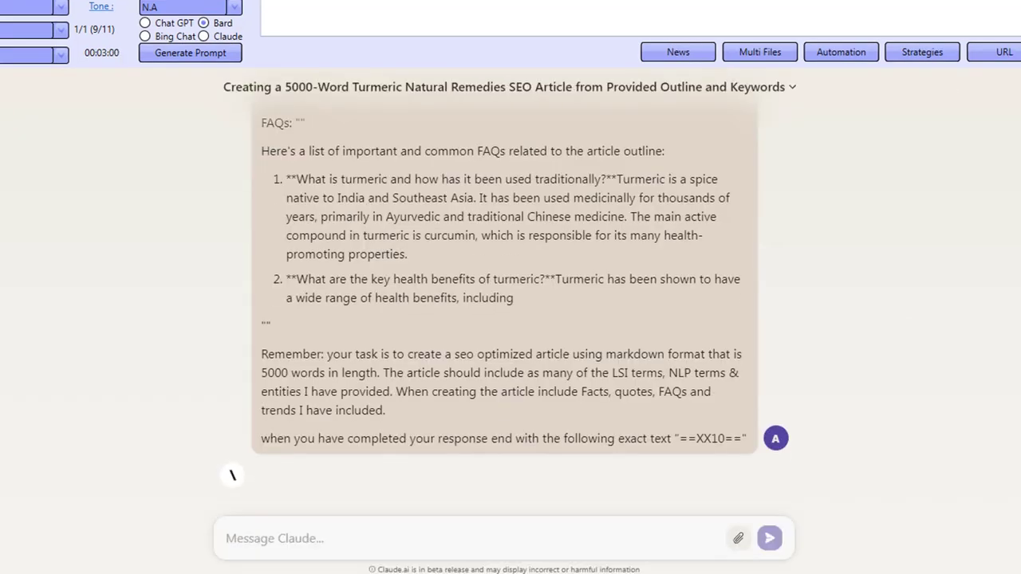
pyautogui.scroll(6, 351, 360)
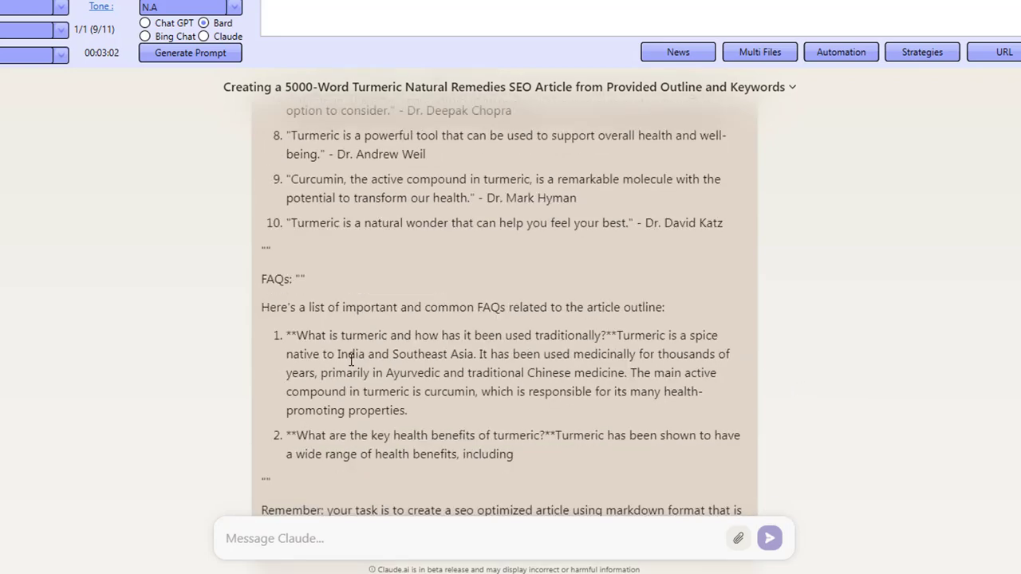
pyautogui.scroll(3, 351, 360)
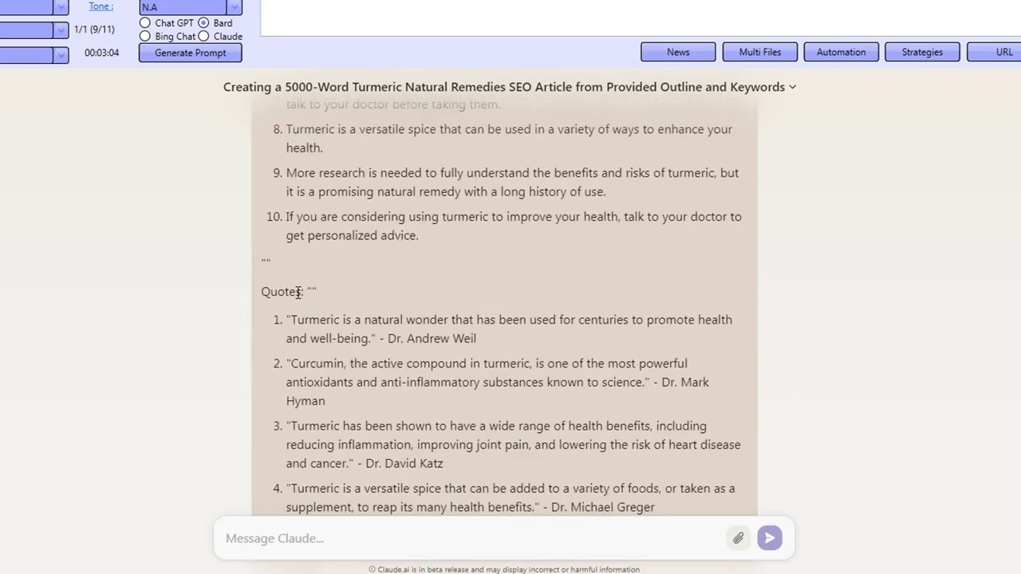
pyautogui.scroll(8, 293, 296)
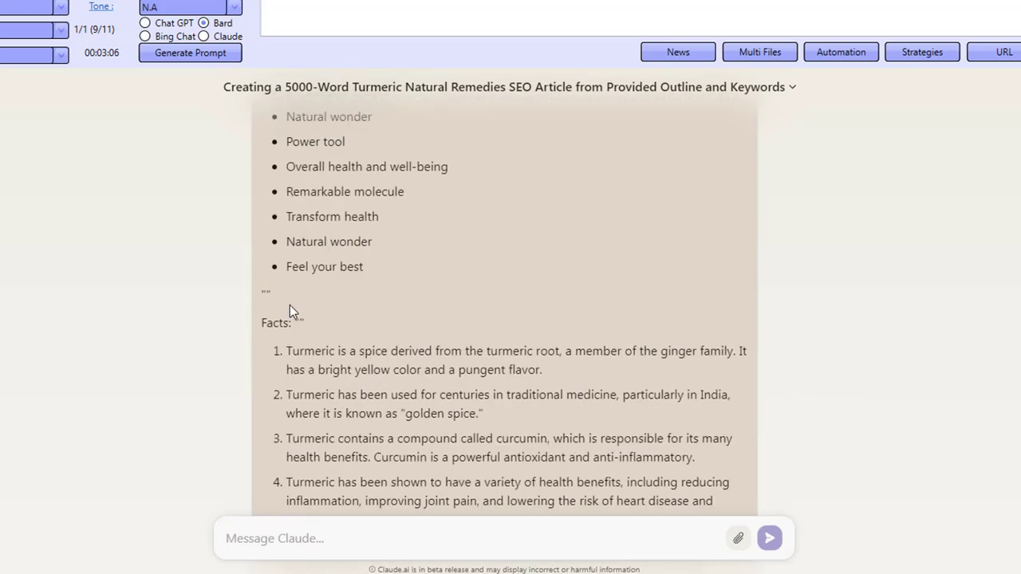
pyautogui.scroll(10, 330, 399)
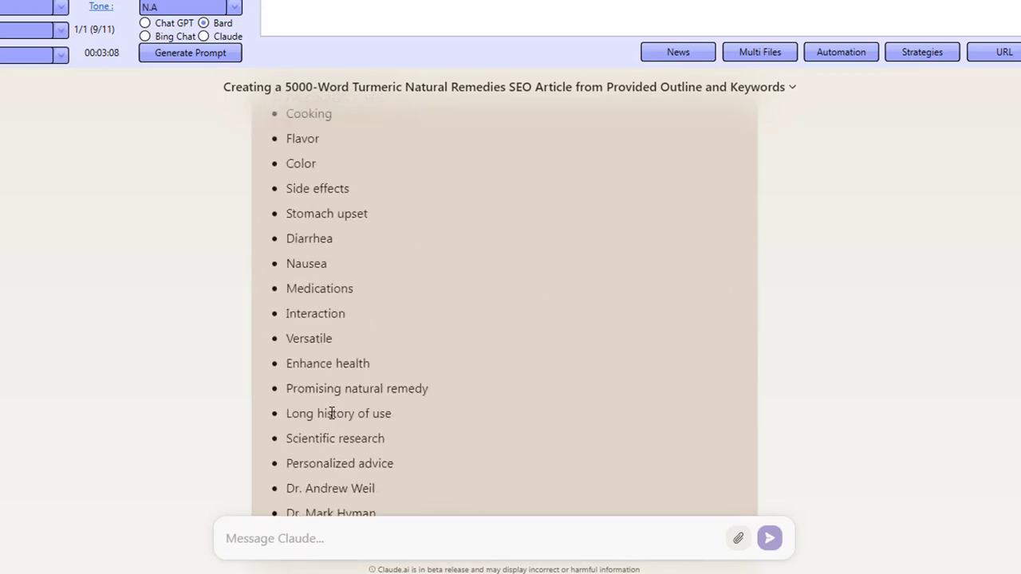
pyautogui.scroll(5, 332, 413)
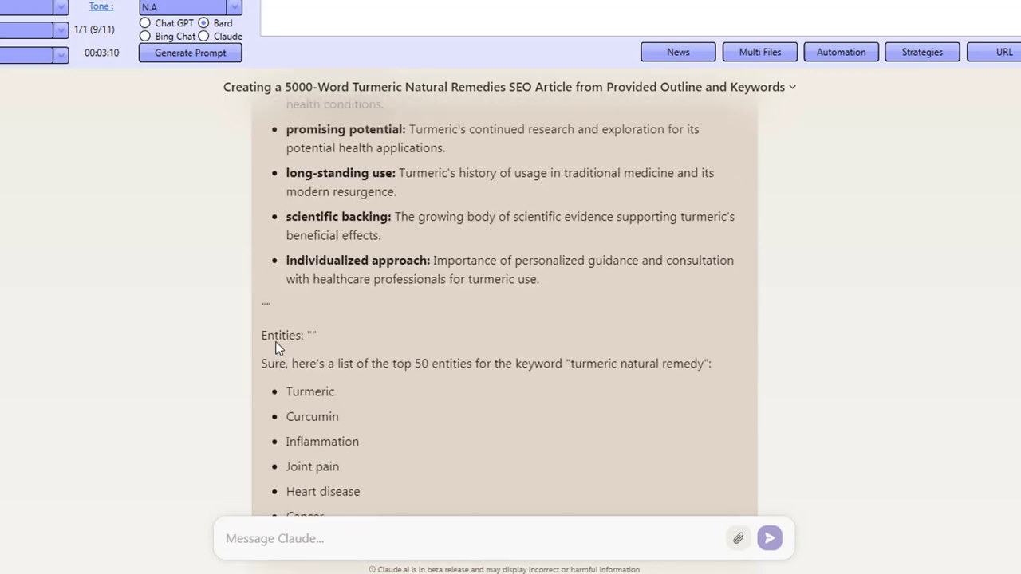
pyautogui.scroll(15, 336, 401)
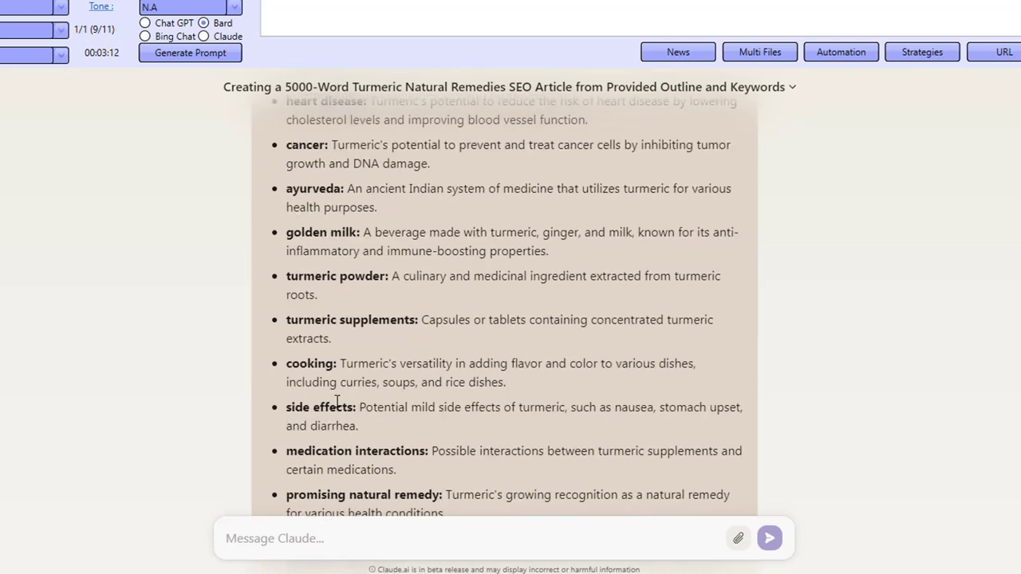
pyautogui.scroll(1, 336, 397)
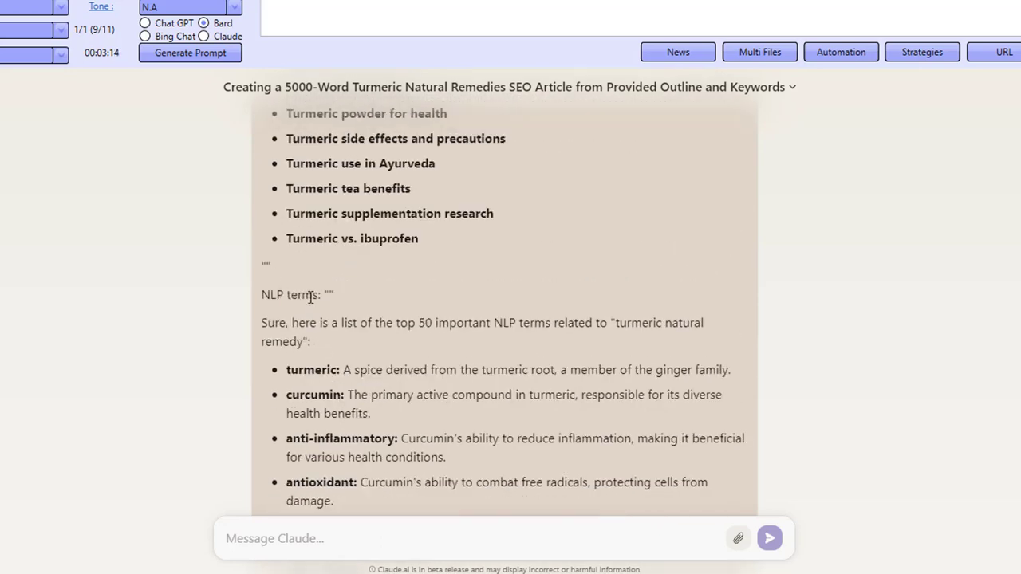
pyautogui.scroll(5, 354, 399)
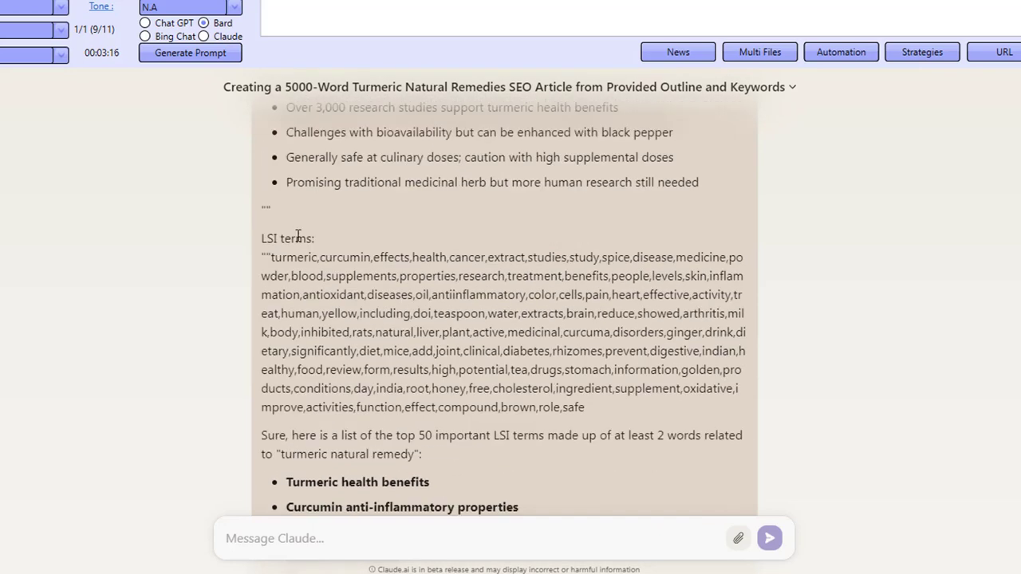
pyautogui.moveTo(285, 238); pyautogui.dragTo(315, 238)
pyautogui.scroll(-3, 335, 418)
pyautogui.scroll(2, 360, 213)
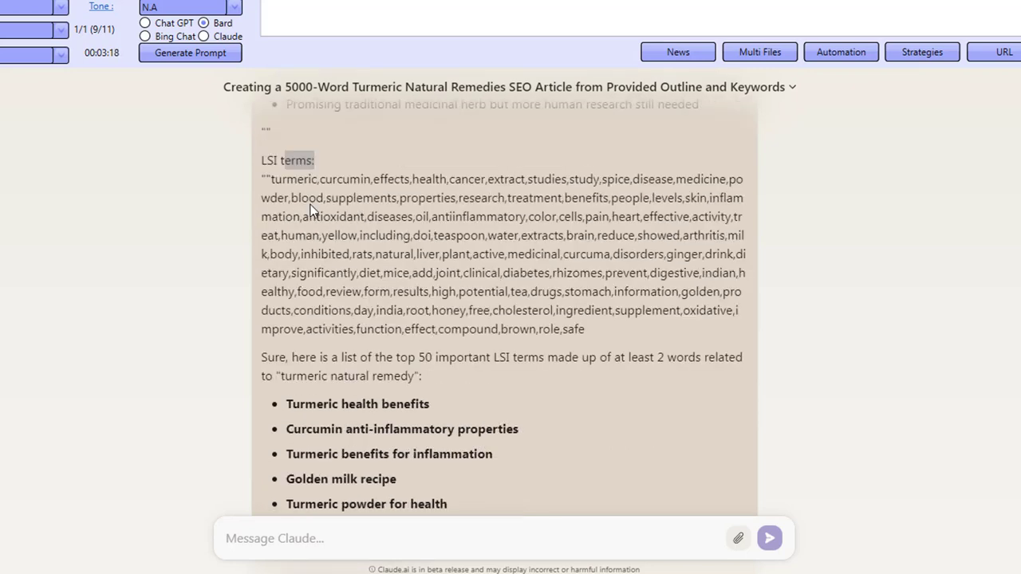
pyautogui.moveTo(300, 184); pyautogui.dragTo(678, 309)
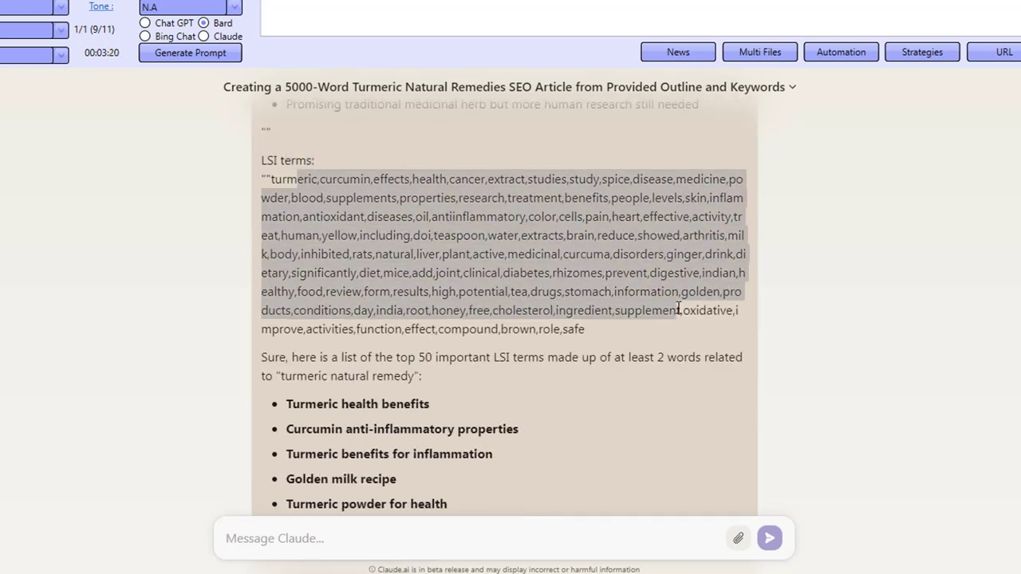
pyautogui.scroll(-2, 364, 337)
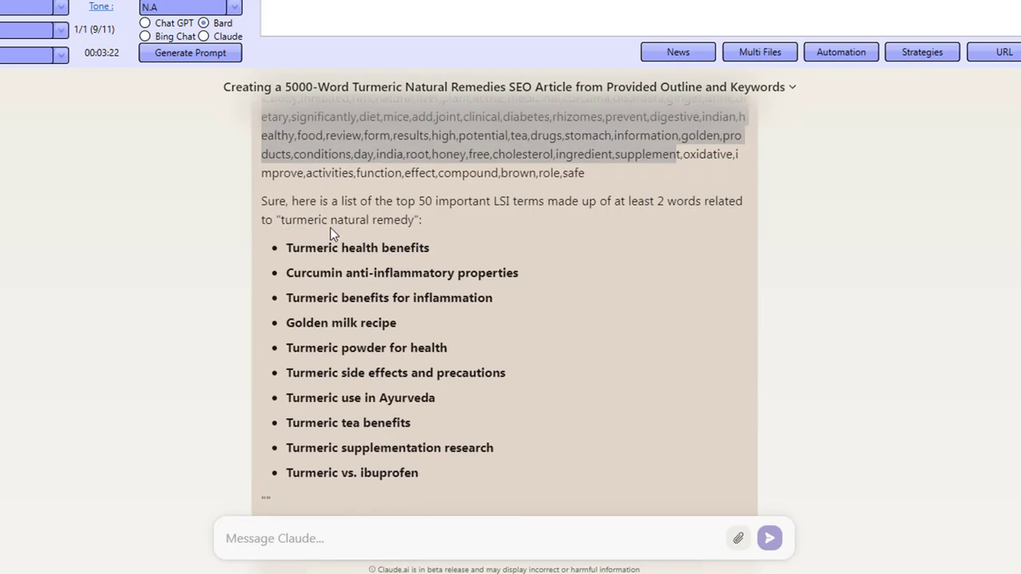
pyautogui.moveTo(331, 227); pyautogui.dragTo(357, 398)
pyautogui.click(375, 435)
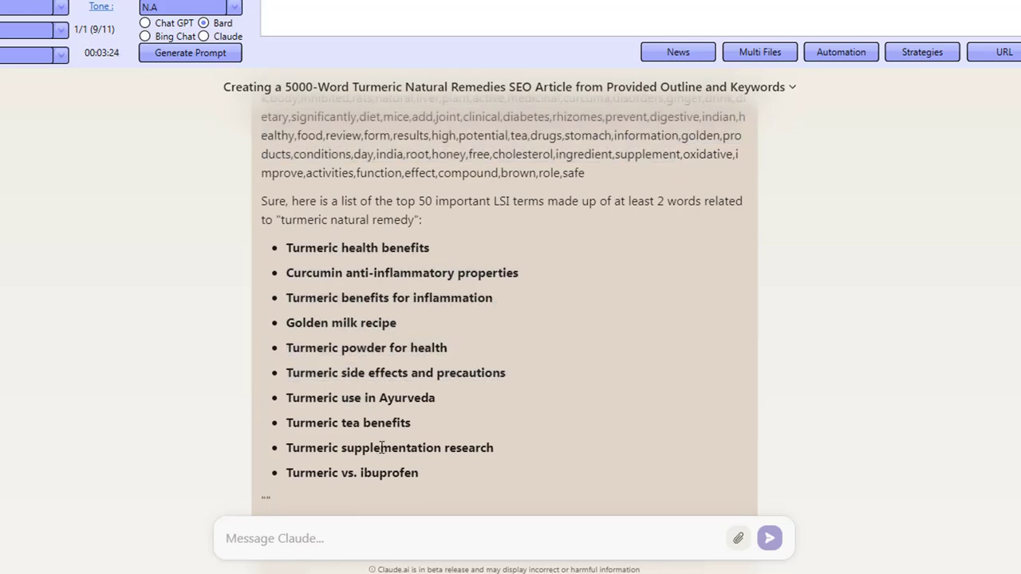
pyautogui.scroll(10, 381, 448)
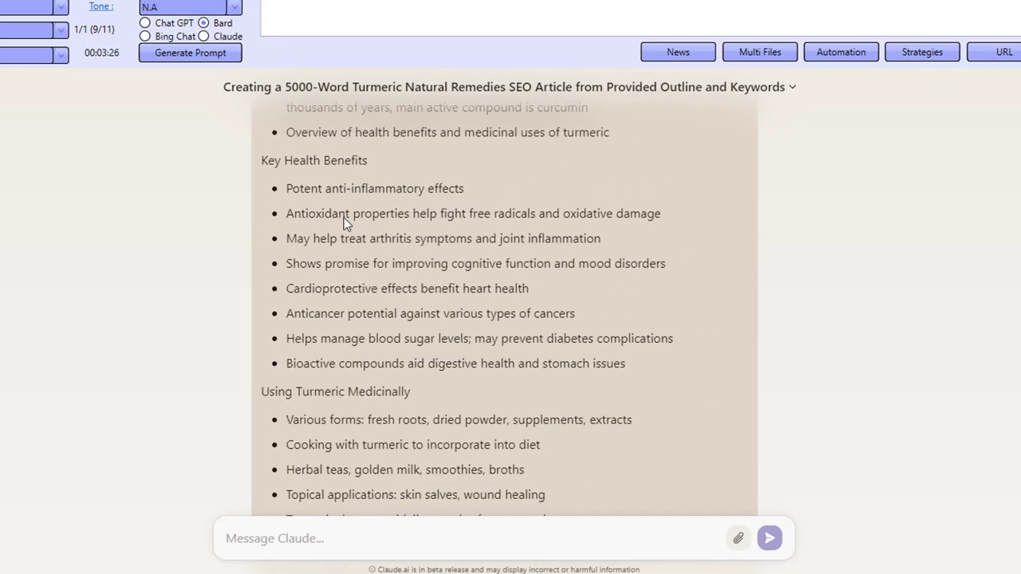
pyautogui.moveTo(344, 223); pyautogui.dragTo(370, 356)
pyautogui.scroll(5, 362, 401)
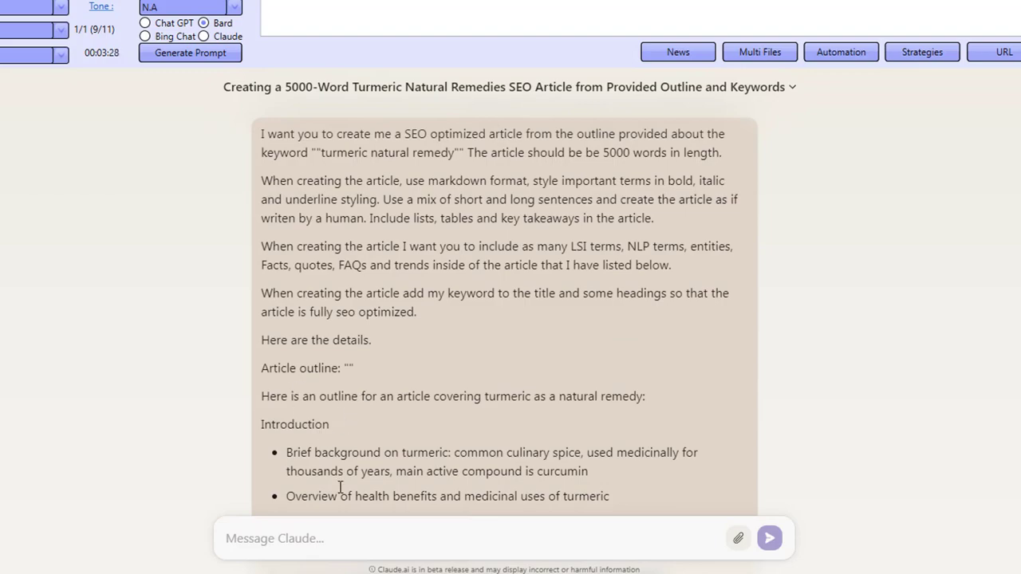
pyautogui.scroll(-20, 504, 320)
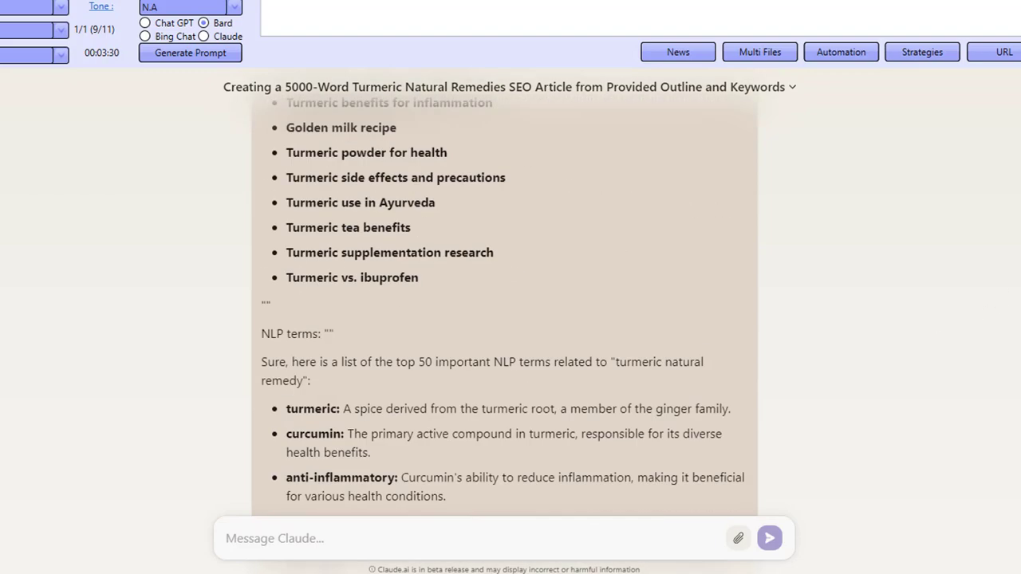
pyautogui.scroll(-3, 960, 486)
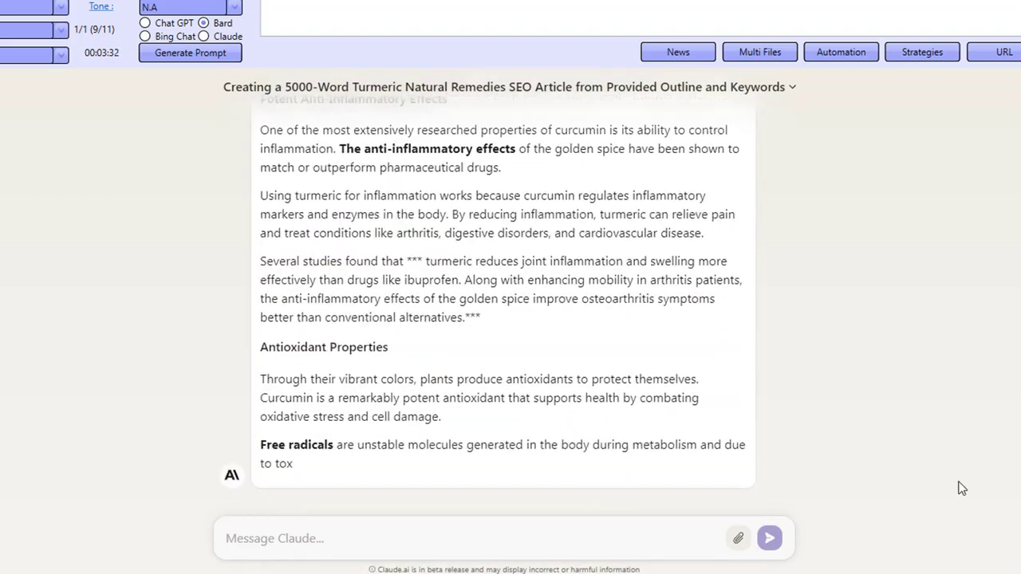
pyautogui.scroll(10, 960, 486)
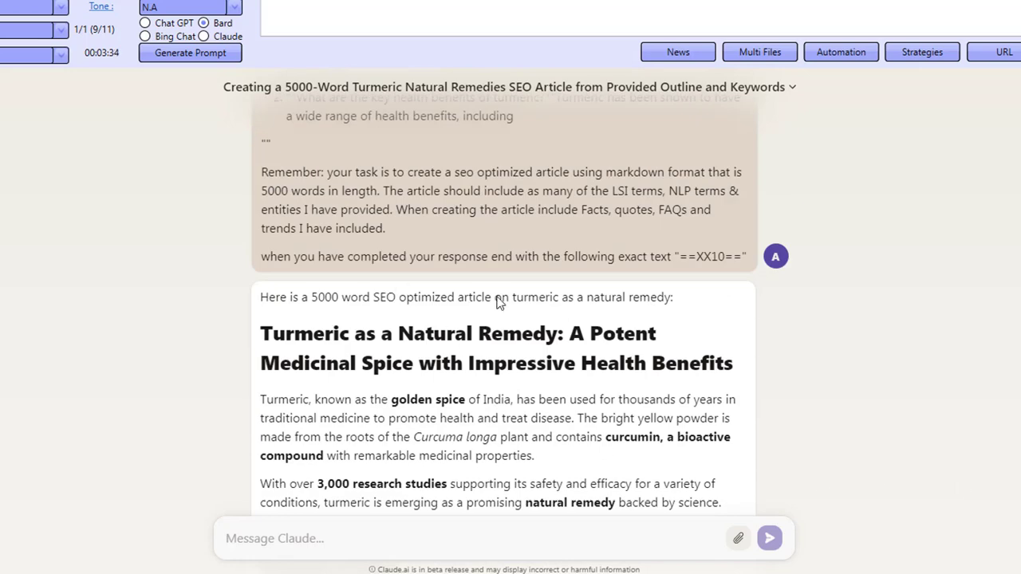
# Step: Scroll down through the generated turmeric article while the run reaches step 11 of 11
pyautogui.scroll(-15, 670, 375)
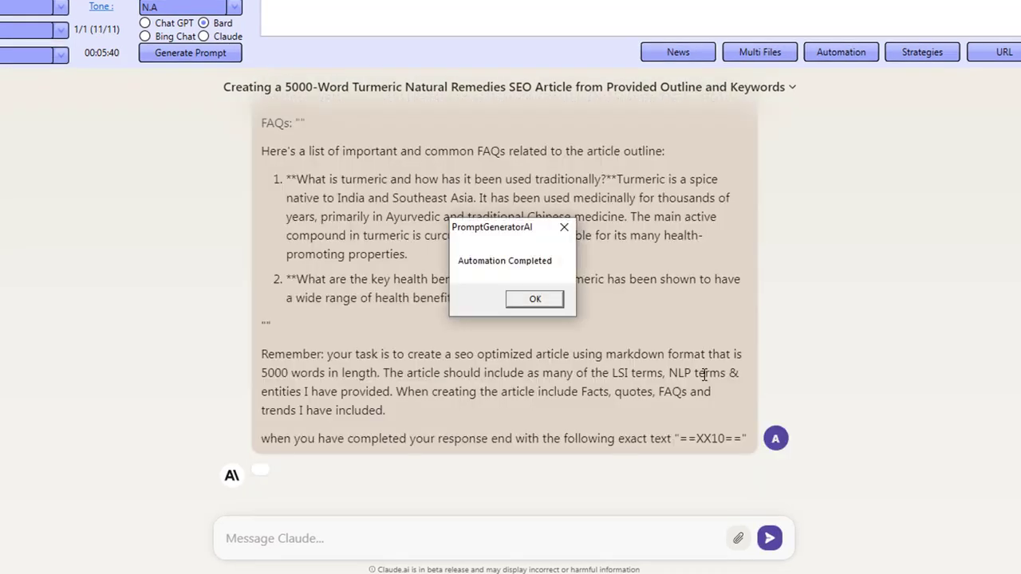
# Step: Dismiss the completion notice and import the turmeric output file into the Editor (1763 words)
pyautogui.click(535, 299)
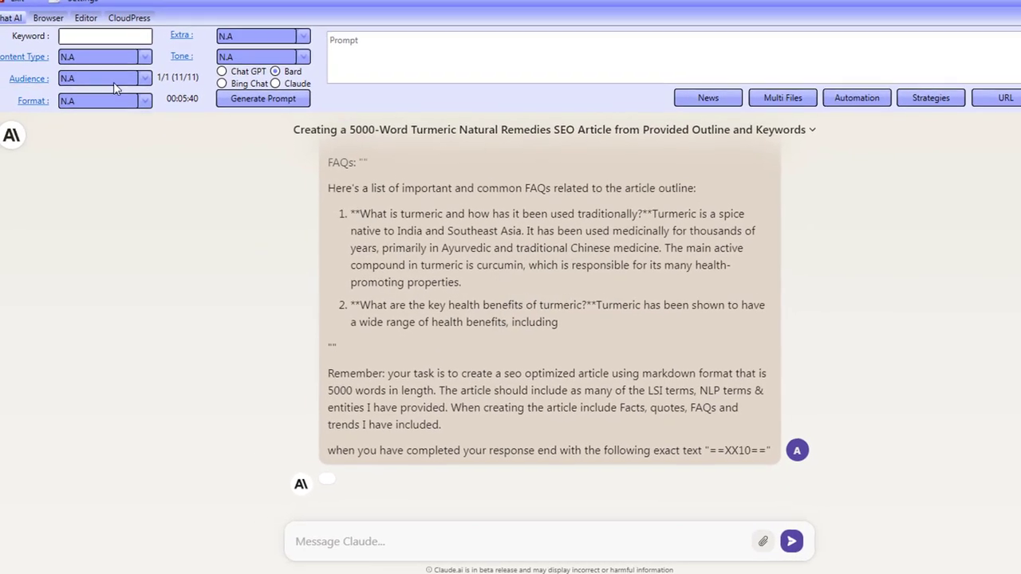
pyautogui.click(86, 17)
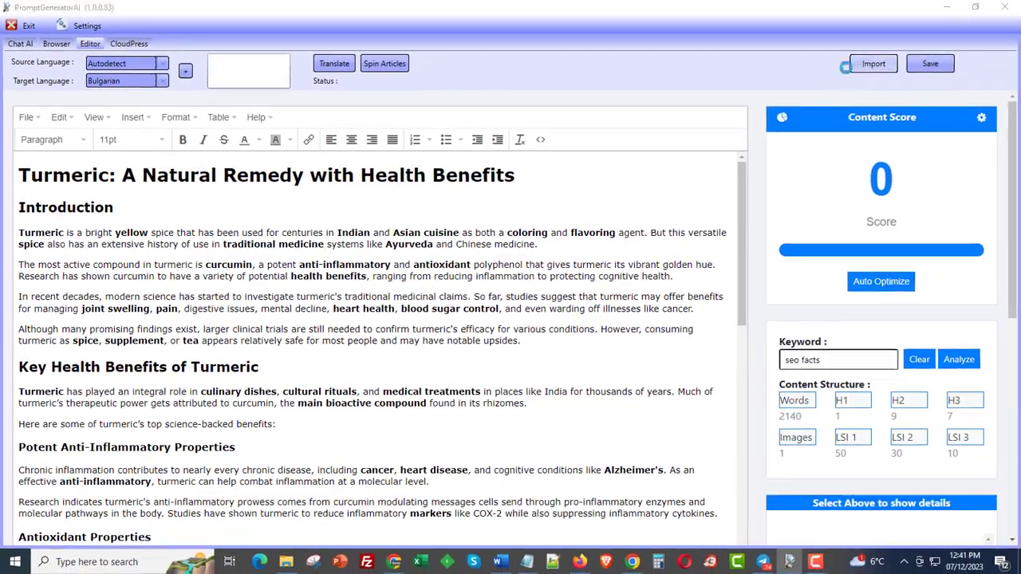
pyautogui.click(933, 48)
pyautogui.click(349, 107)
pyautogui.click(398, 303)
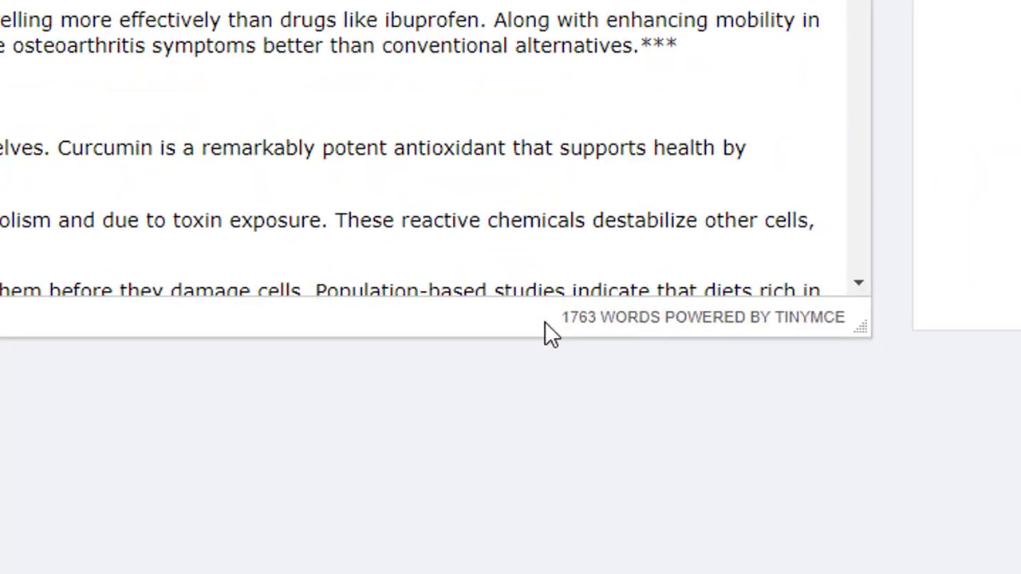
pyautogui.moveTo(563, 319); pyautogui.dragTo(597, 319)
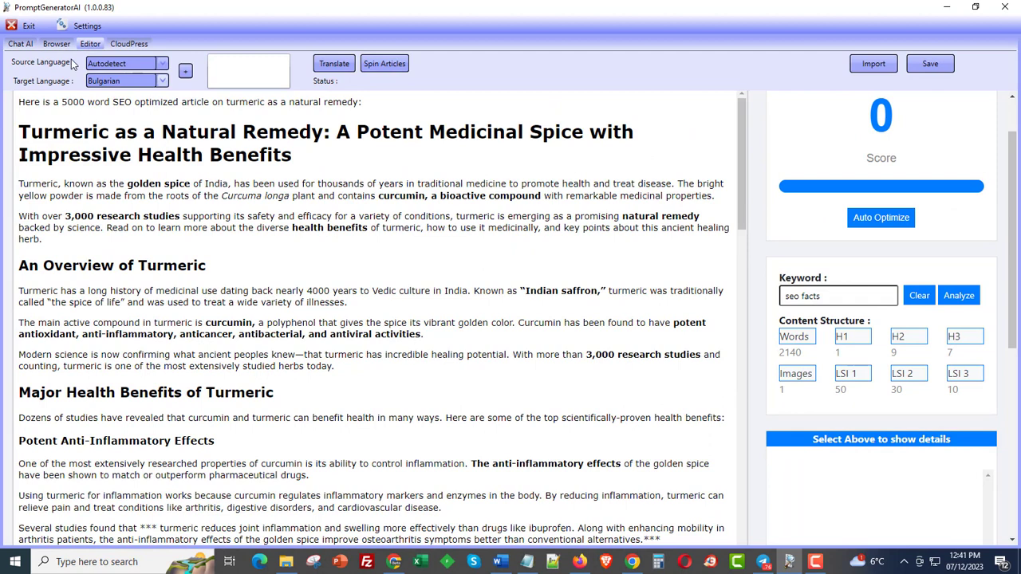
# Step: Copy the keyword 'turmeric natural remedy' from the Automation settings and return to the Editor
pyautogui.click(20, 44)
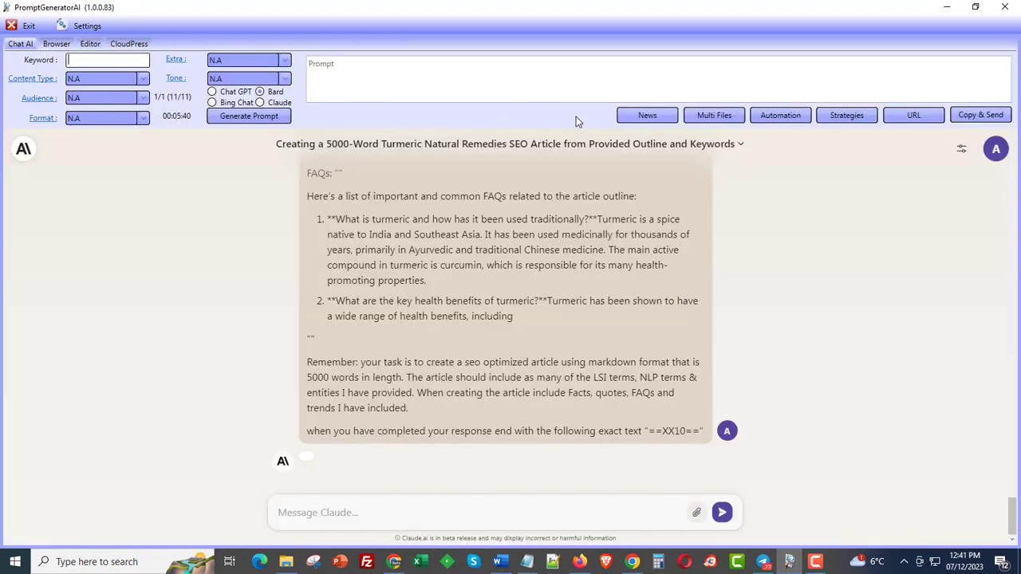
pyautogui.click(780, 115)
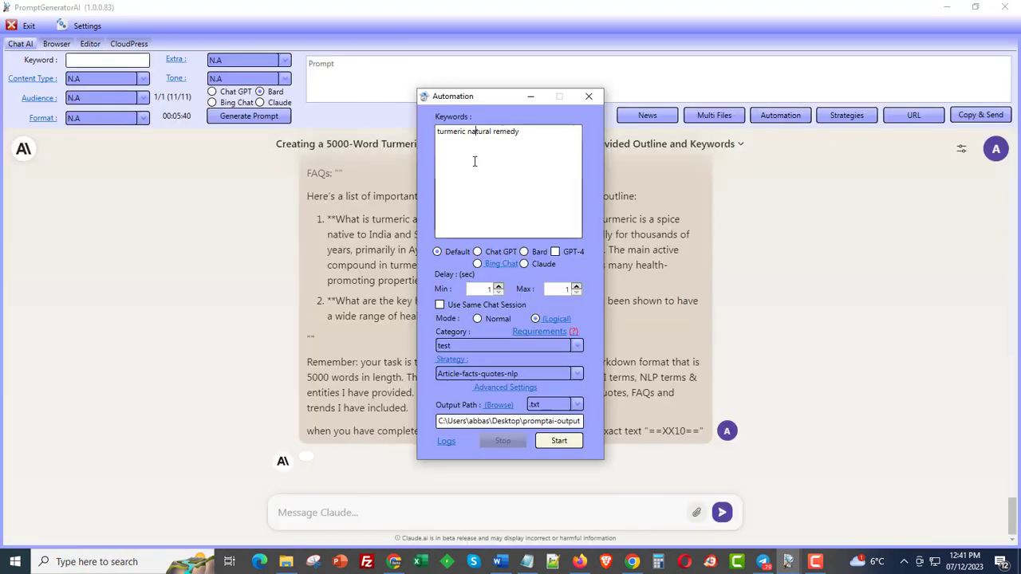
pyautogui.hotkey('ctrl', 'a')
pyautogui.hotkey('ctrl', 'c')
pyautogui.click(590, 97)
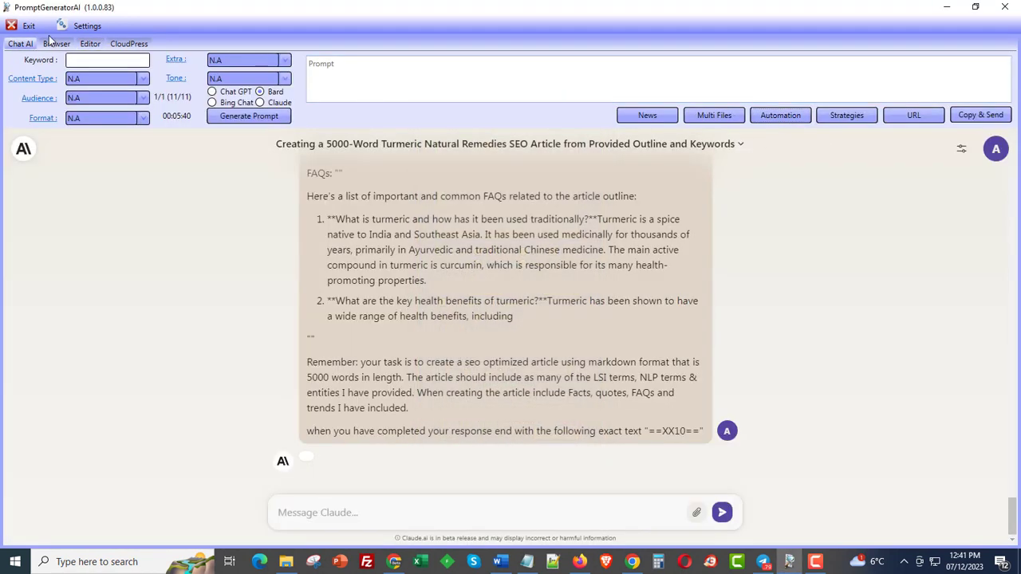
pyautogui.click(91, 44)
# Step: Replace the keyword 'seo facts' with 'turmeric natural remedy' and run the analysis
pyautogui.scroll(1, 846, 335)
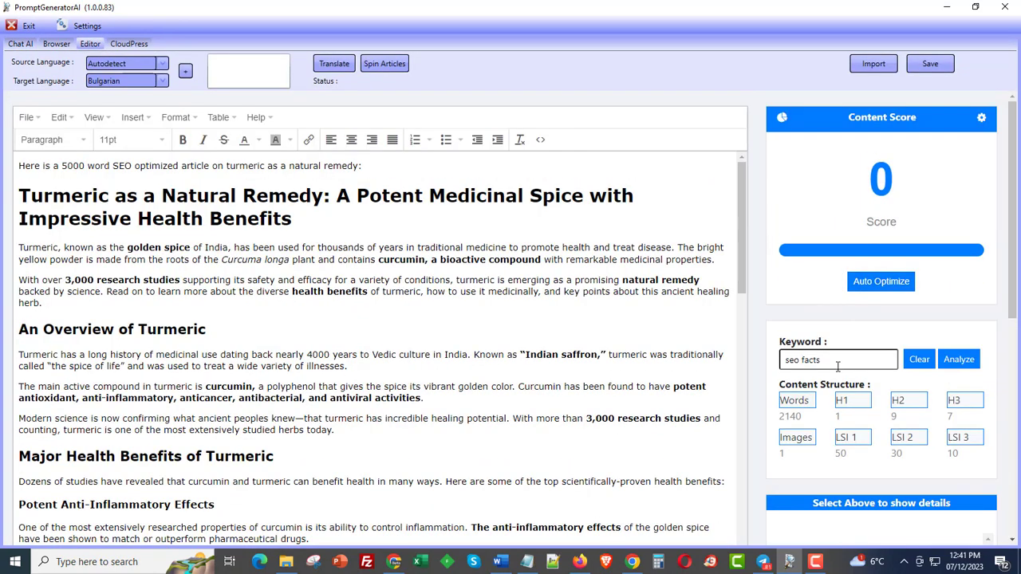
pyautogui.tripleClick(838, 366)
pyautogui.click(838, 366)
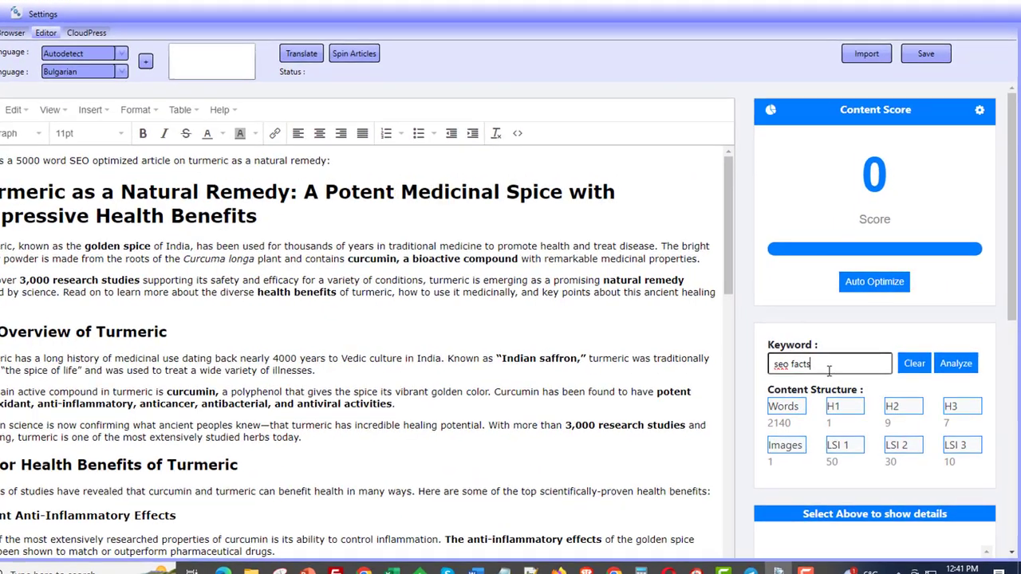
pyautogui.hotkey('ctrl', 'v')
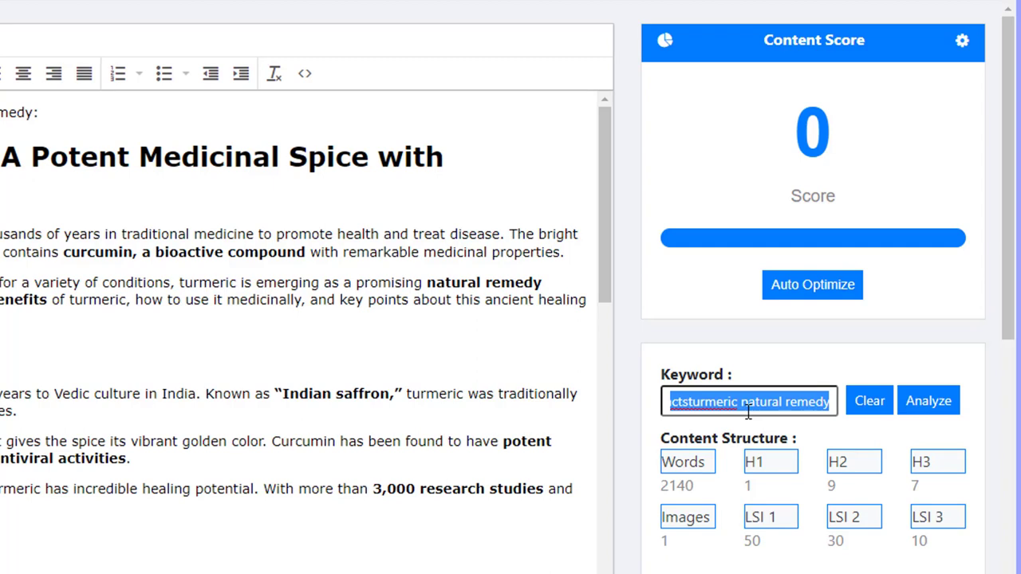
pyautogui.press('BackSpace')
pyautogui.hotkey('ctrl', 'v')
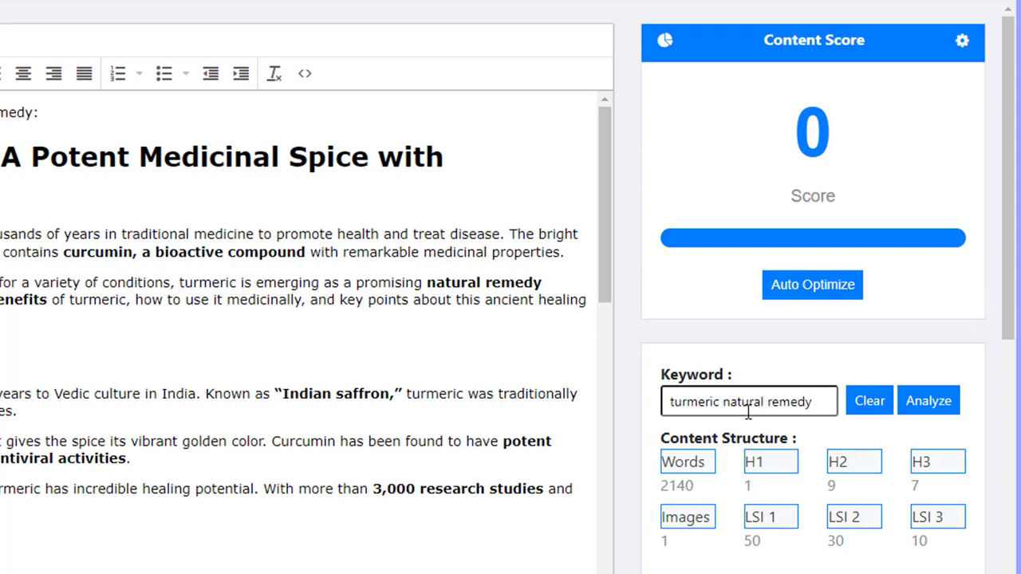
pyautogui.click(930, 403)
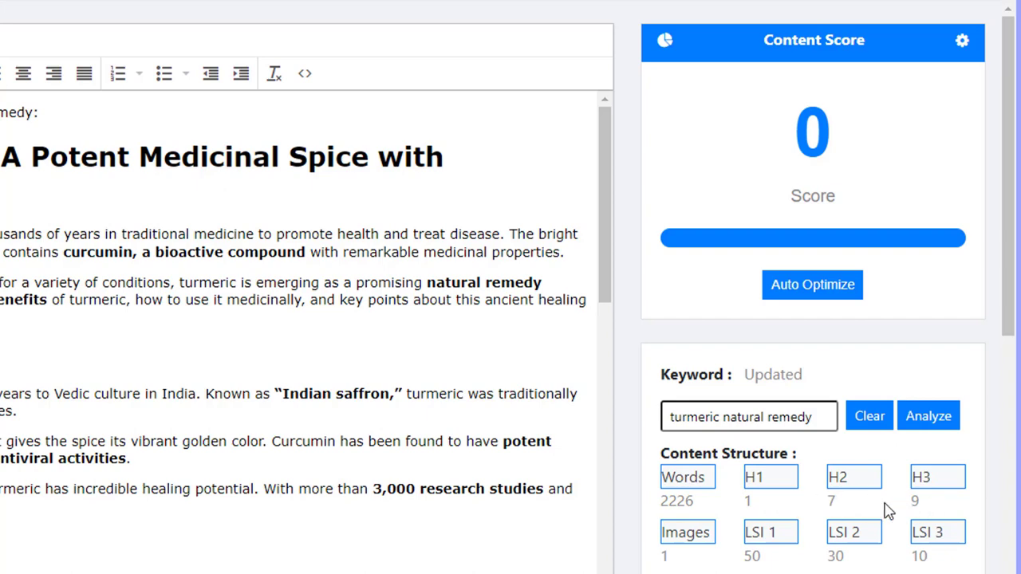
# Step: Score the article against the turmeric natural remedy keyword, reaching 44 out of 60
pyautogui.click(769, 535)
pyautogui.scroll(-2, 769, 534)
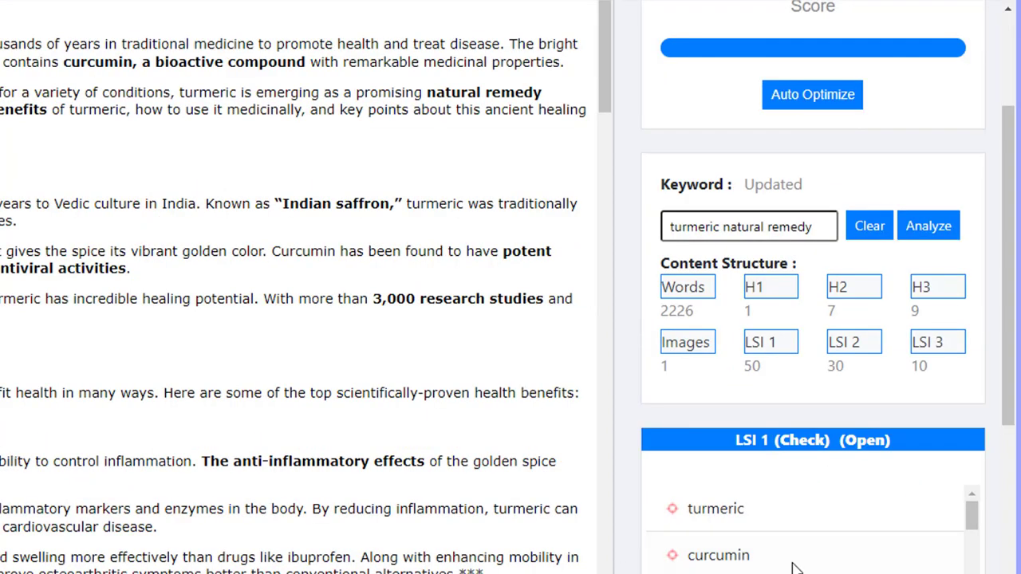
pyautogui.scroll(2, 825, 499)
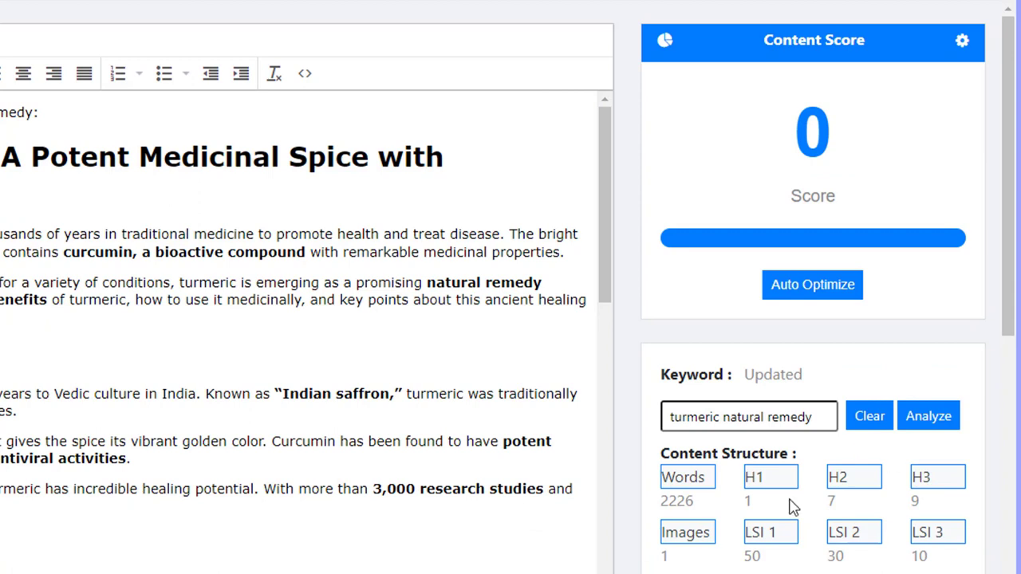
pyautogui.click(801, 203)
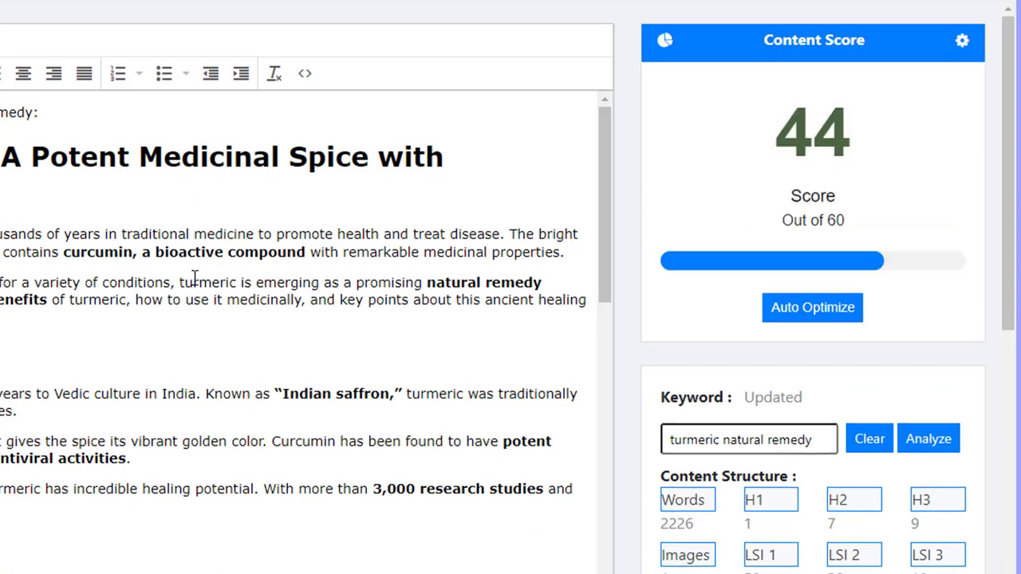
pyautogui.moveTo(2, 156); pyautogui.dragTo(80, 517)
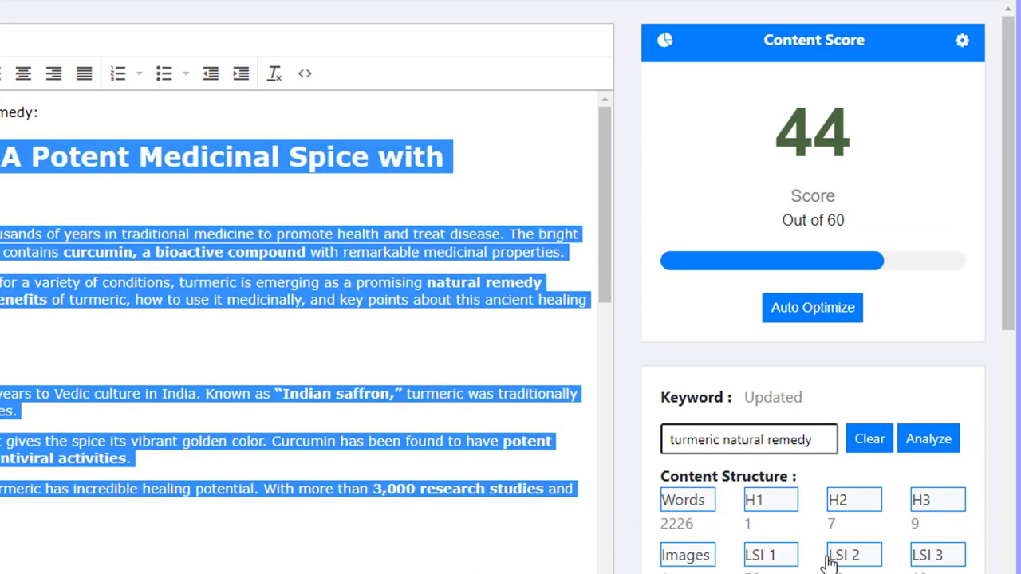
pyautogui.click(830, 231)
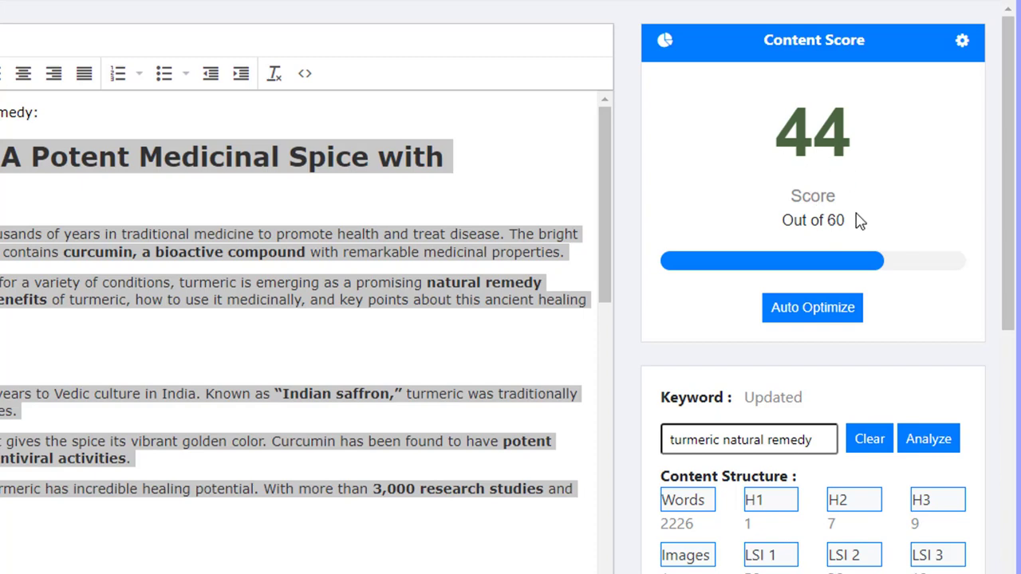
pyautogui.click(532, 250)
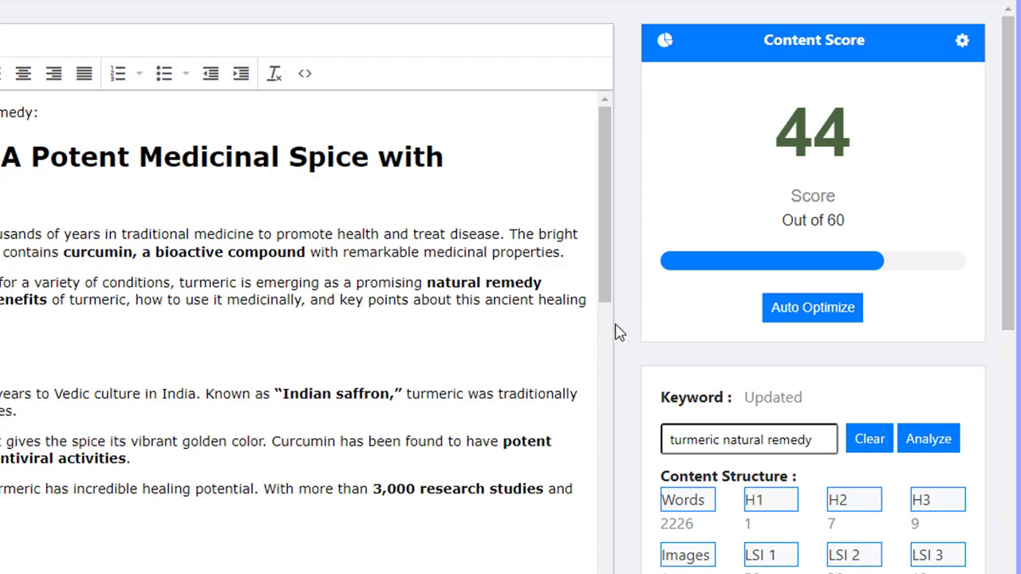
# Step: Review the LSI 1 list to see which terms the article already uses
pyautogui.scroll(-2, 735, 395)
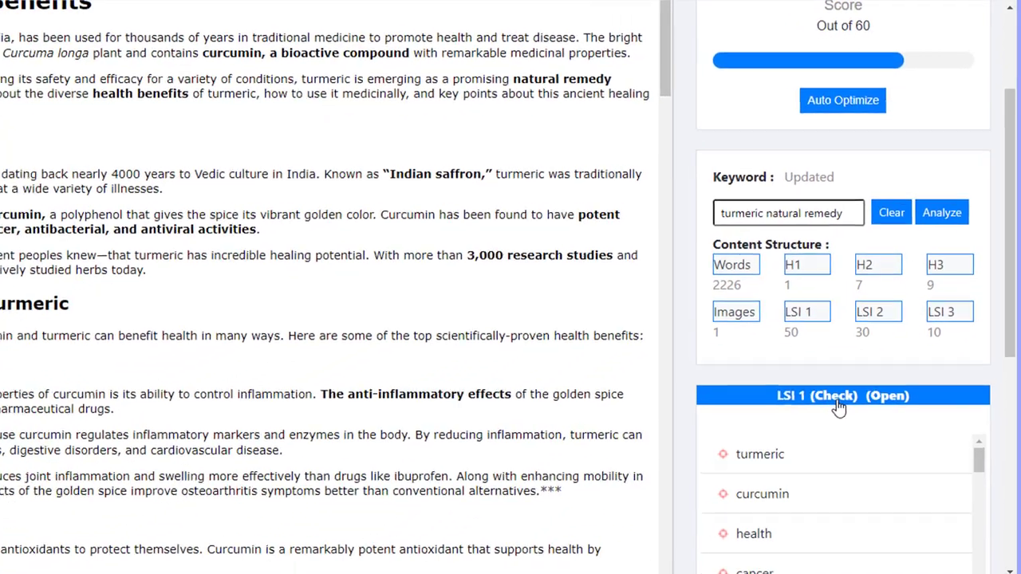
pyautogui.click(806, 464)
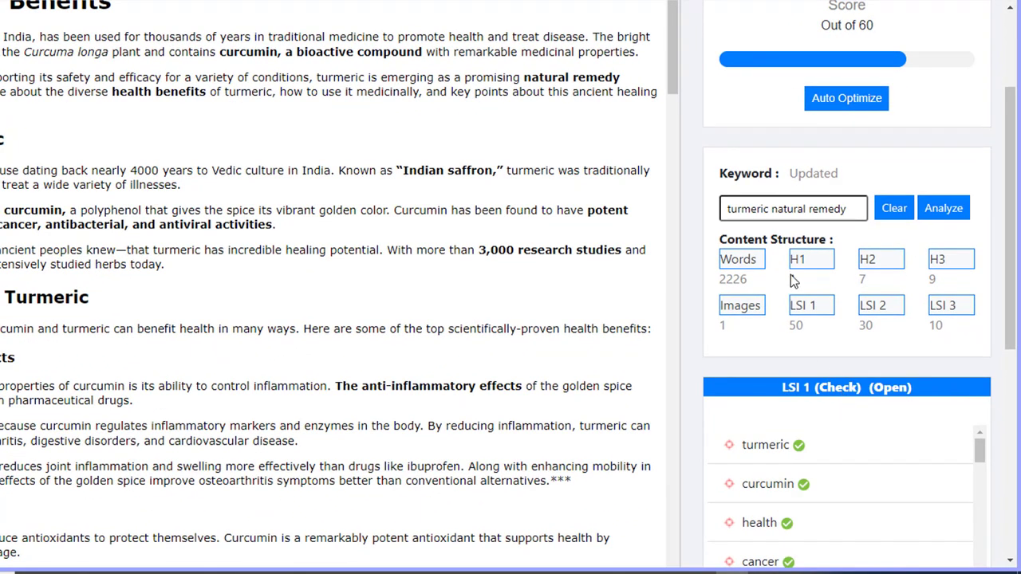
pyautogui.scroll(-2, 789, 309)
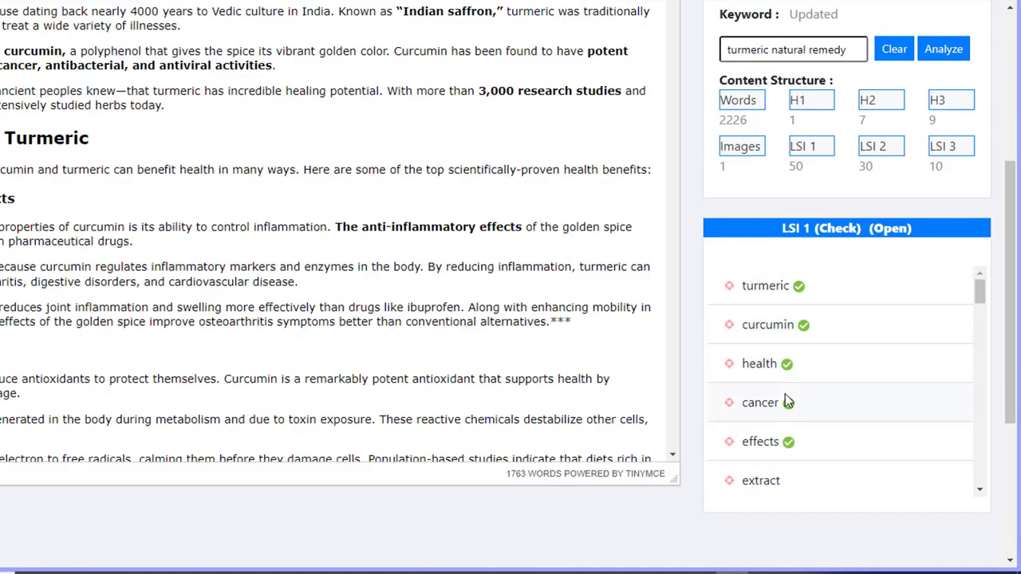
pyautogui.scroll(-2, 786, 395)
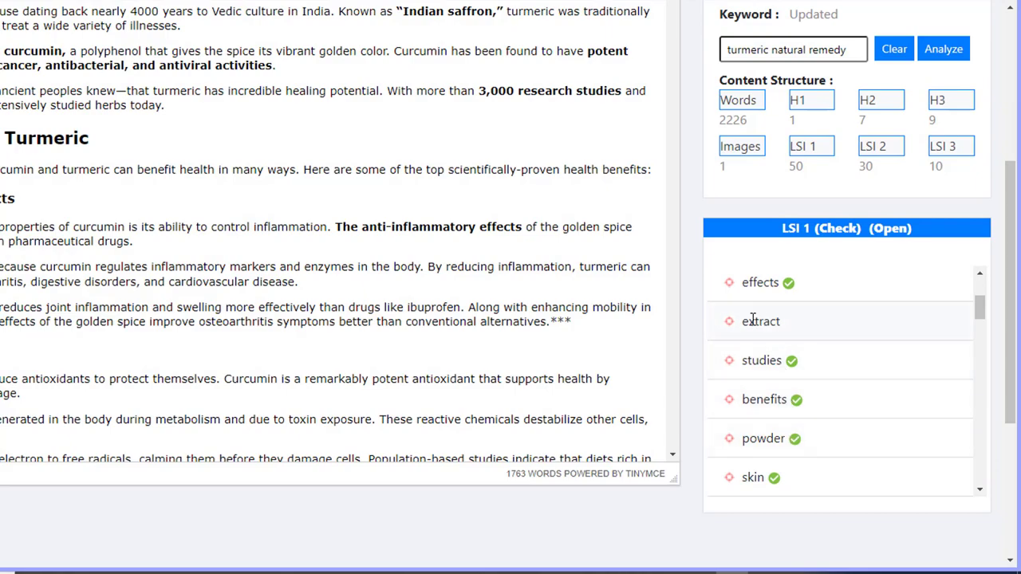
pyautogui.moveTo(753, 320); pyautogui.dragTo(759, 318)
# Step: Add the LSI term 'extract' as a new paragraph after 'pharmaceutical drugs.'
pyautogui.click(447, 268)
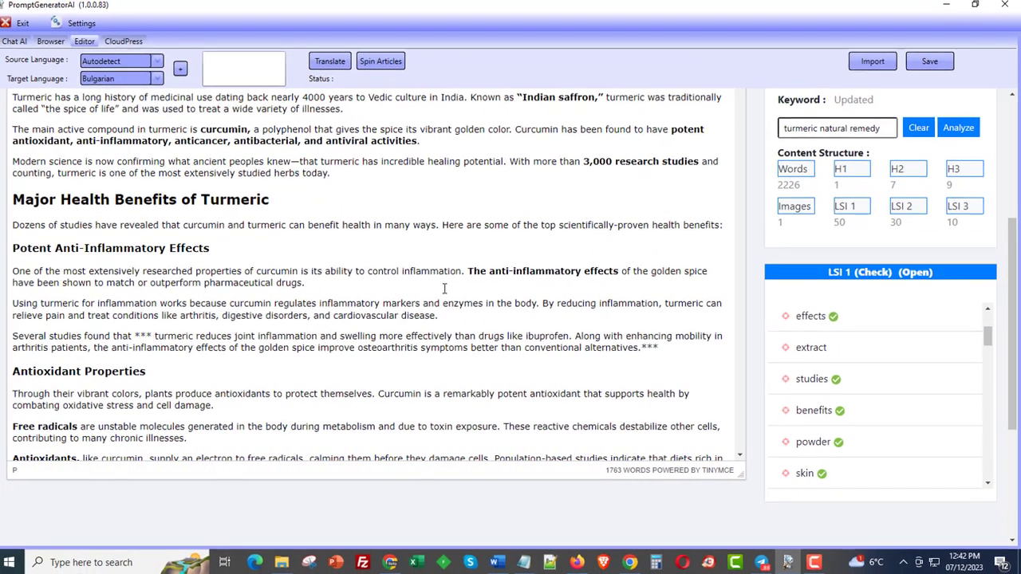
pyautogui.click(363, 276)
pyautogui.press('Return')
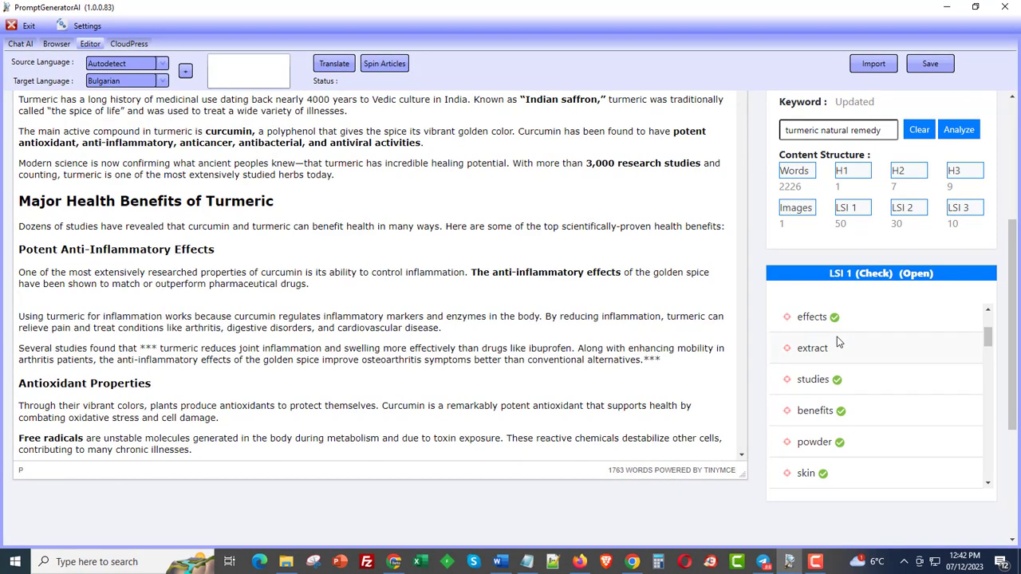
pyautogui.moveTo(789, 352); pyautogui.dragTo(152, 299)
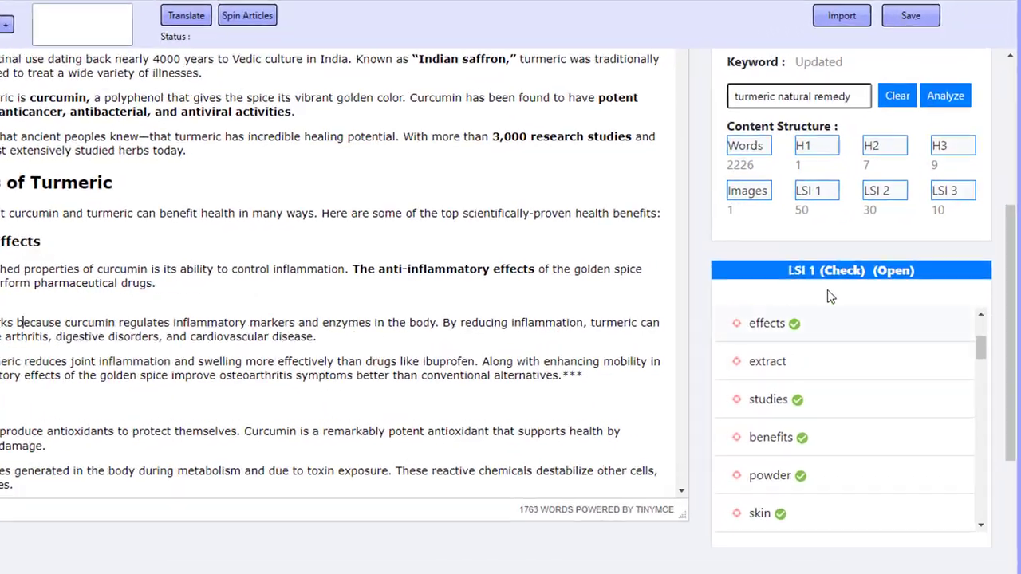
pyautogui.scroll(-2, 782, 510)
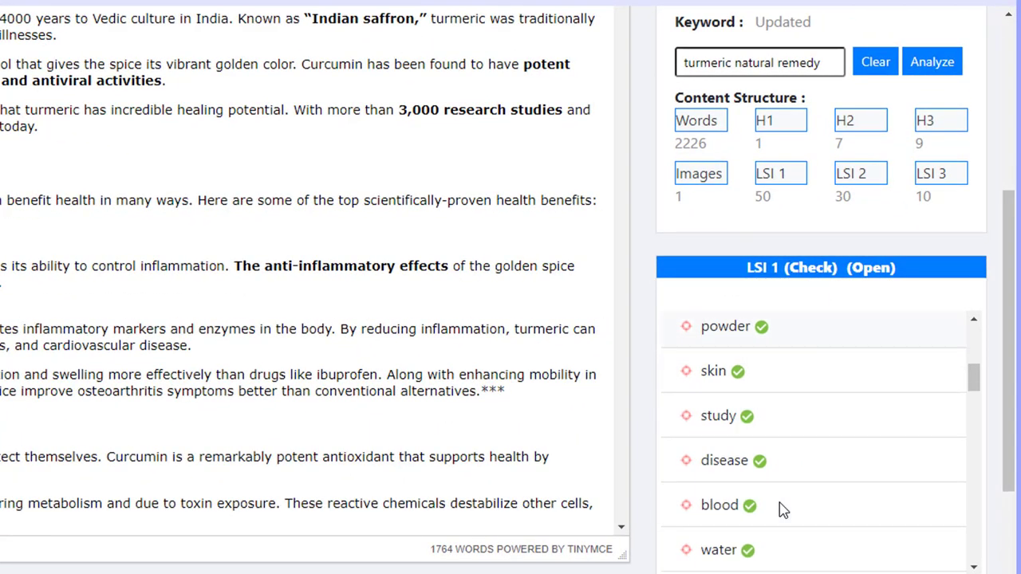
pyautogui.scroll(-4, 782, 510)
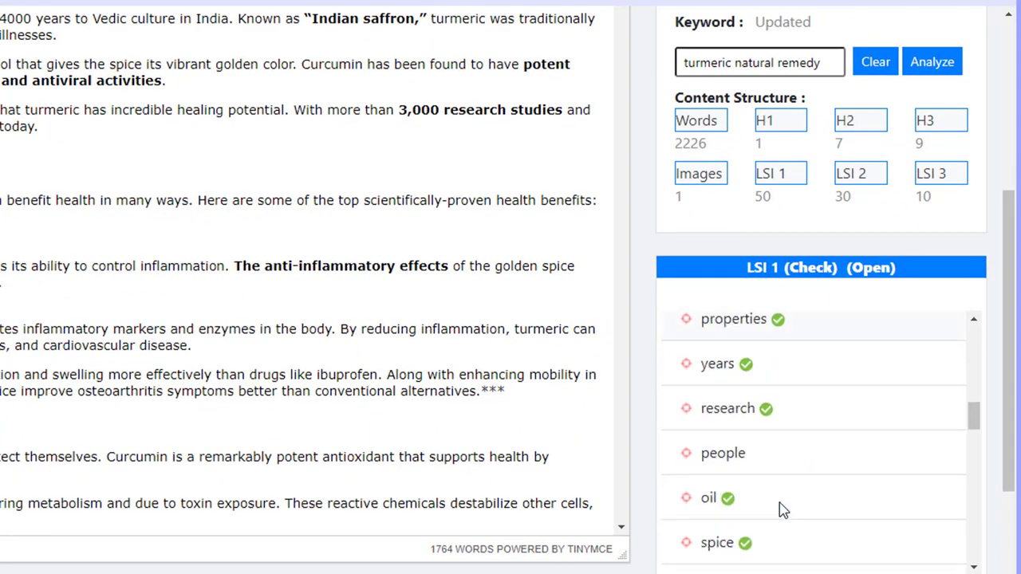
pyautogui.scroll(2, 782, 510)
pyautogui.scroll(6, 780, 509)
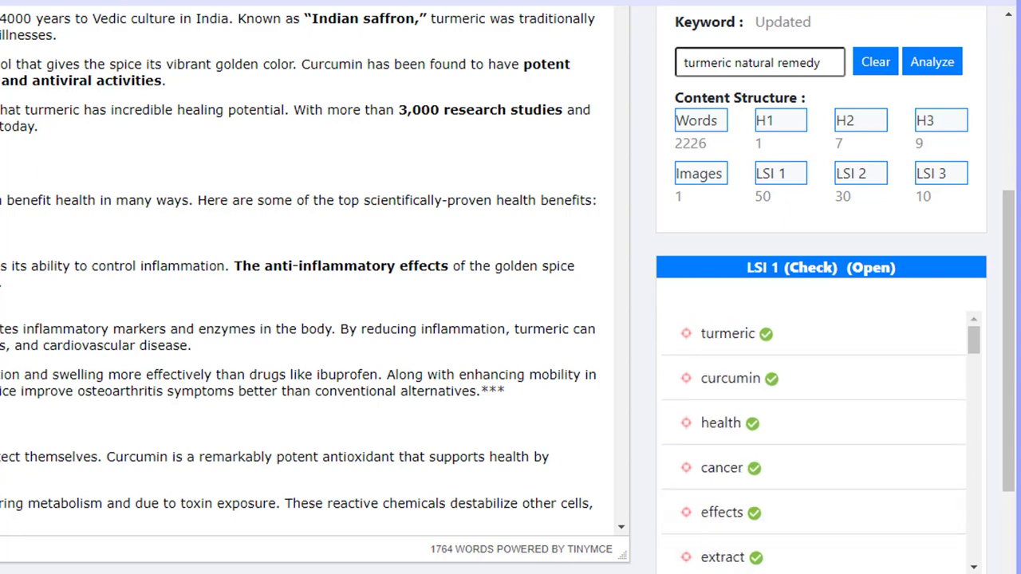
pyautogui.scroll(2, 510, 287)
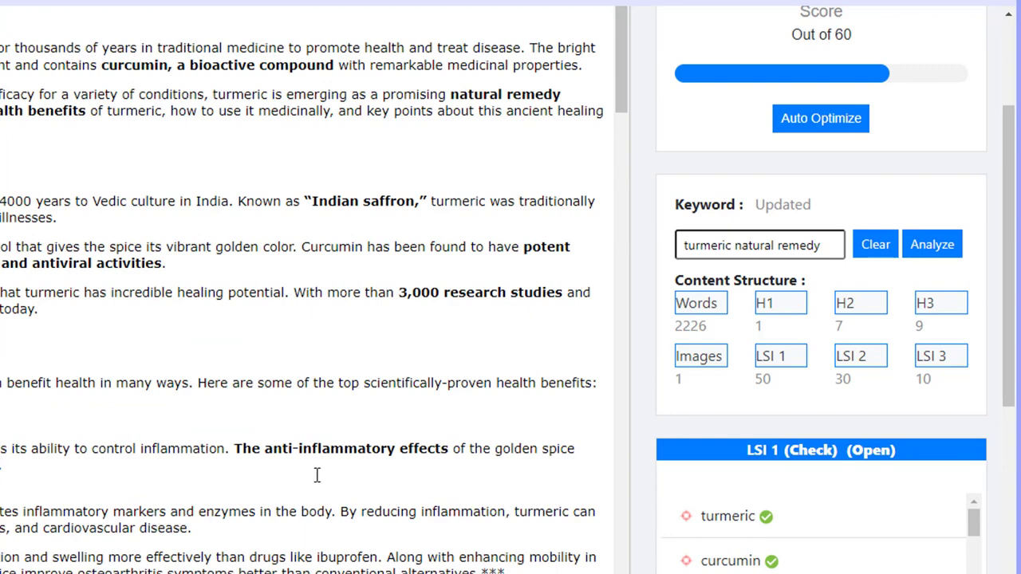
pyautogui.scroll(2, 317, 475)
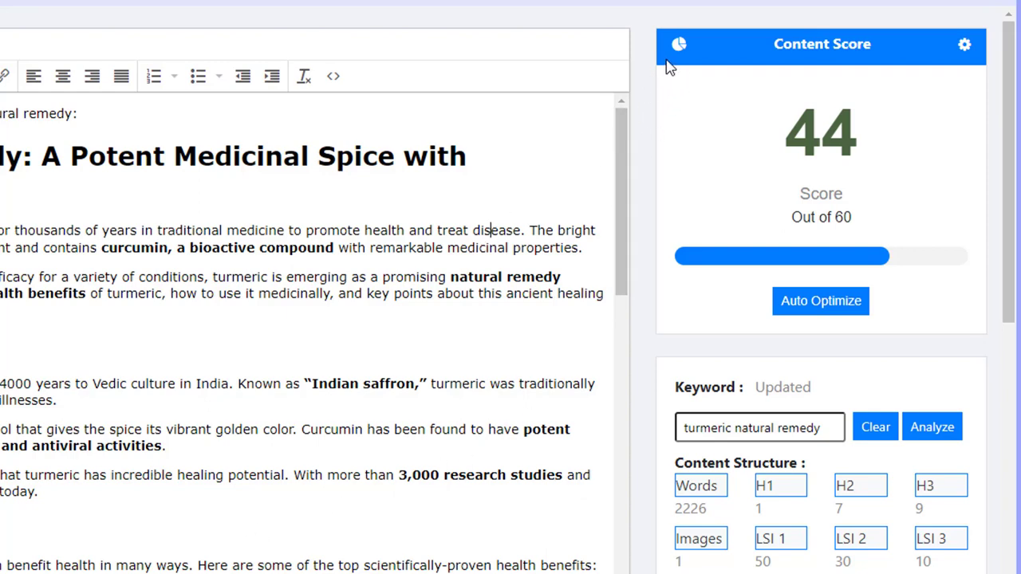
# Step: Check the H1 and H3 targets in Content Statistics
pyautogui.click(679, 46)
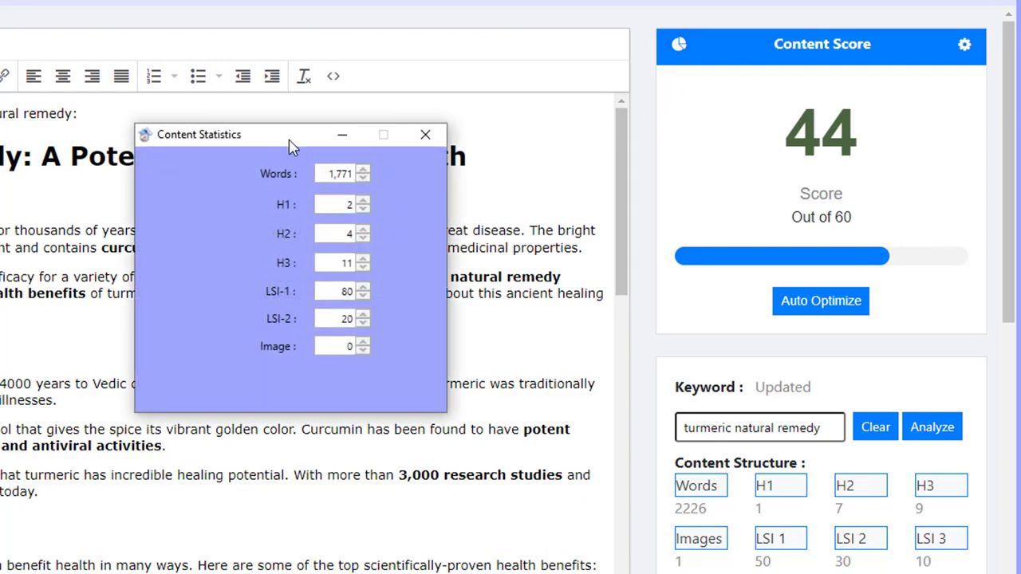
pyautogui.moveTo(292, 143); pyautogui.dragTo(527, 397)
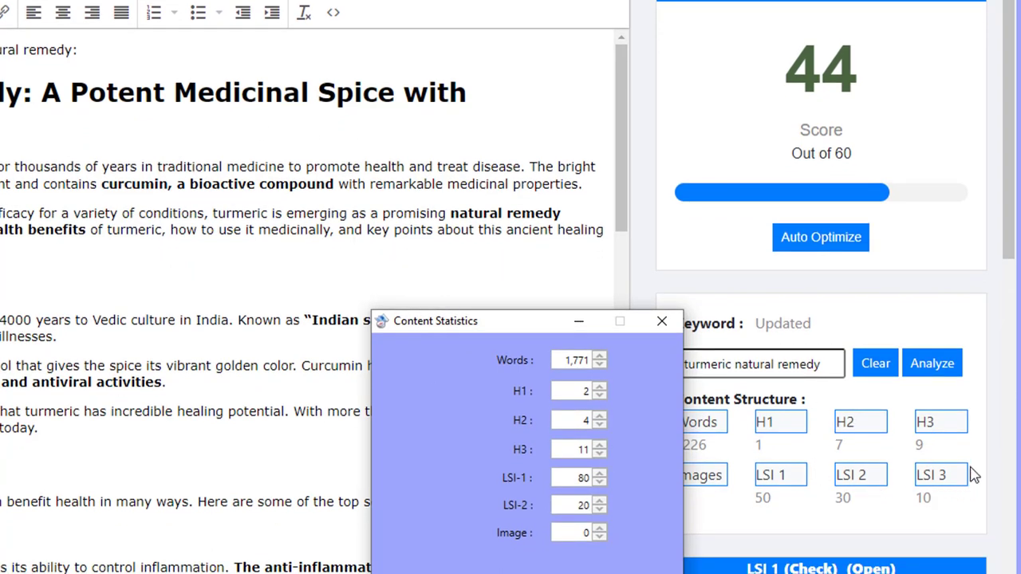
pyautogui.moveTo(496, 327); pyautogui.dragTo(441, 302)
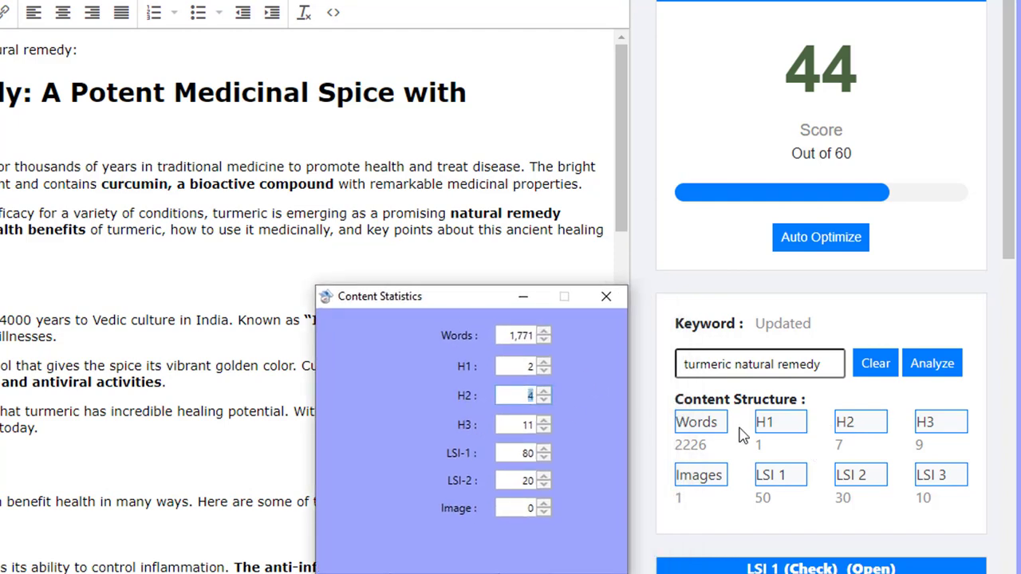
pyautogui.click(525, 367)
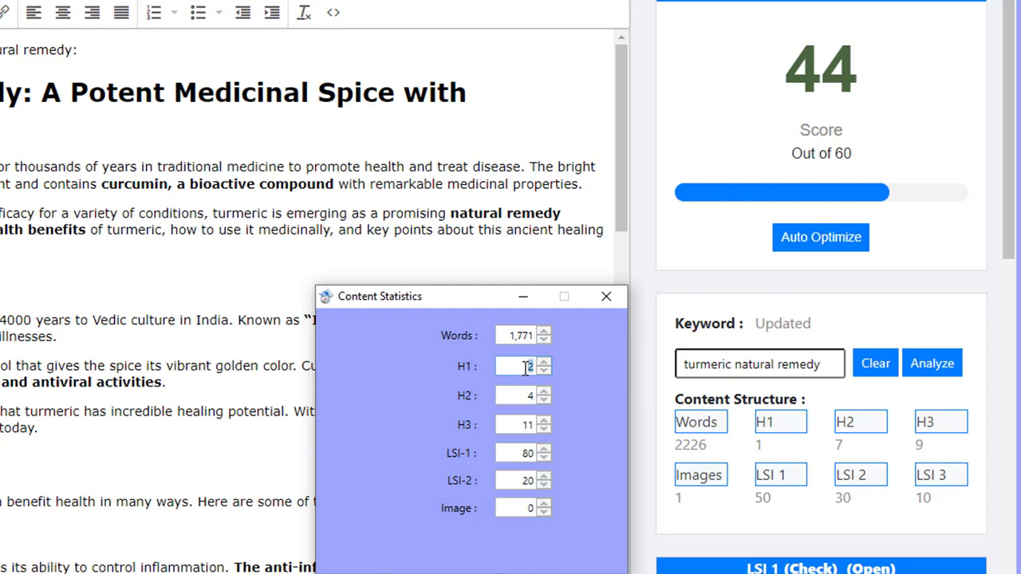
pyautogui.click(505, 424)
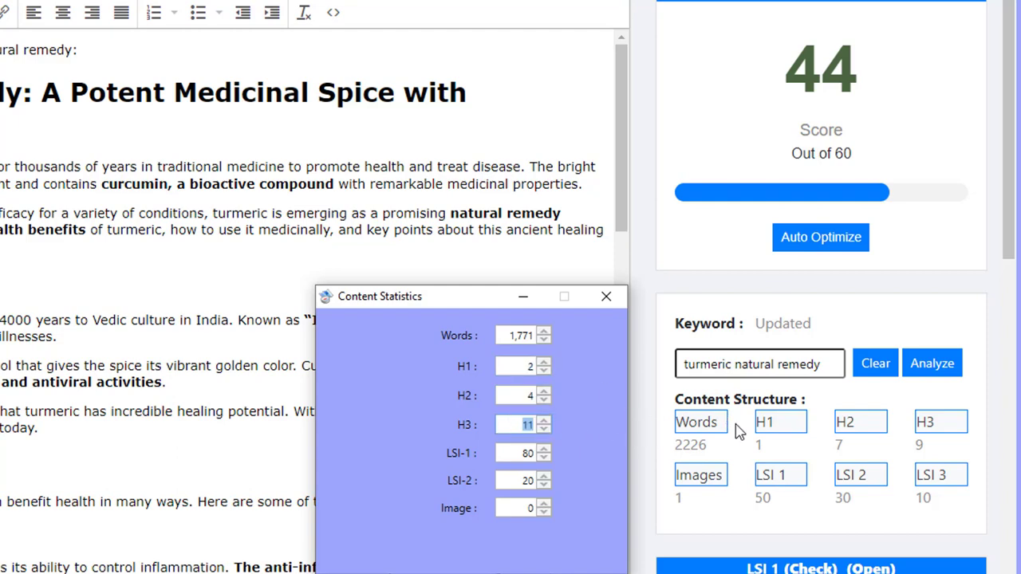
pyautogui.click(606, 296)
# Step: Recheck the H1, H2 and H3 statistics, then confirm the score of 49 out of 60
pyautogui.click(792, 254)
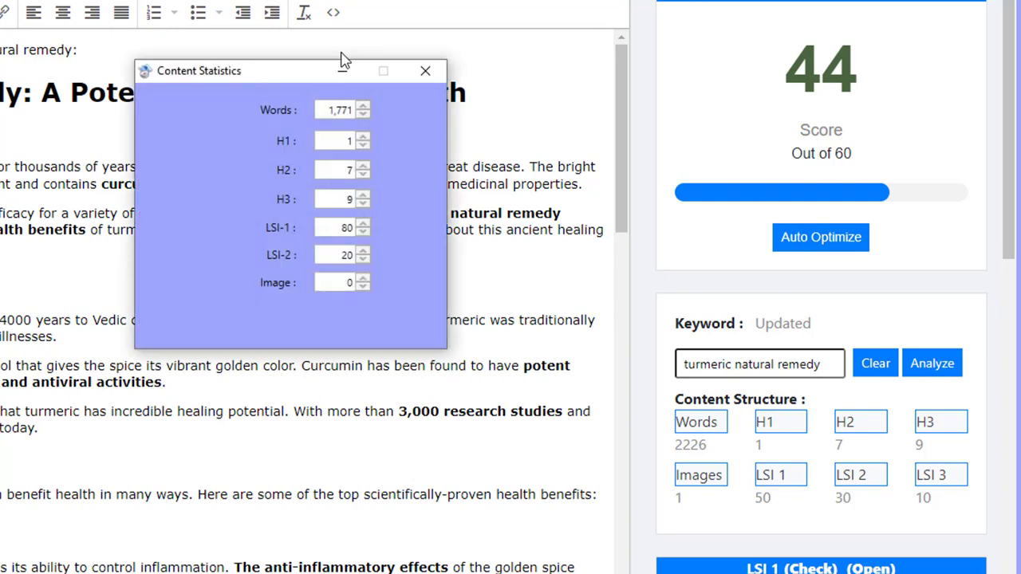
pyautogui.moveTo(292, 74); pyautogui.dragTo(517, 318)
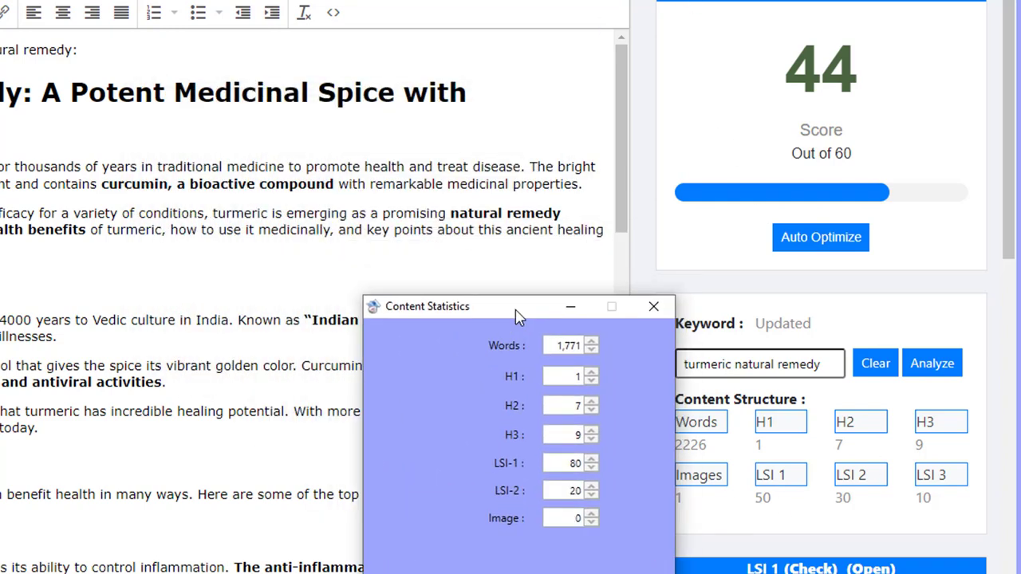
pyautogui.doubleClick(557, 378)
pyautogui.doubleClick(565, 405)
pyautogui.doubleClick(565, 432)
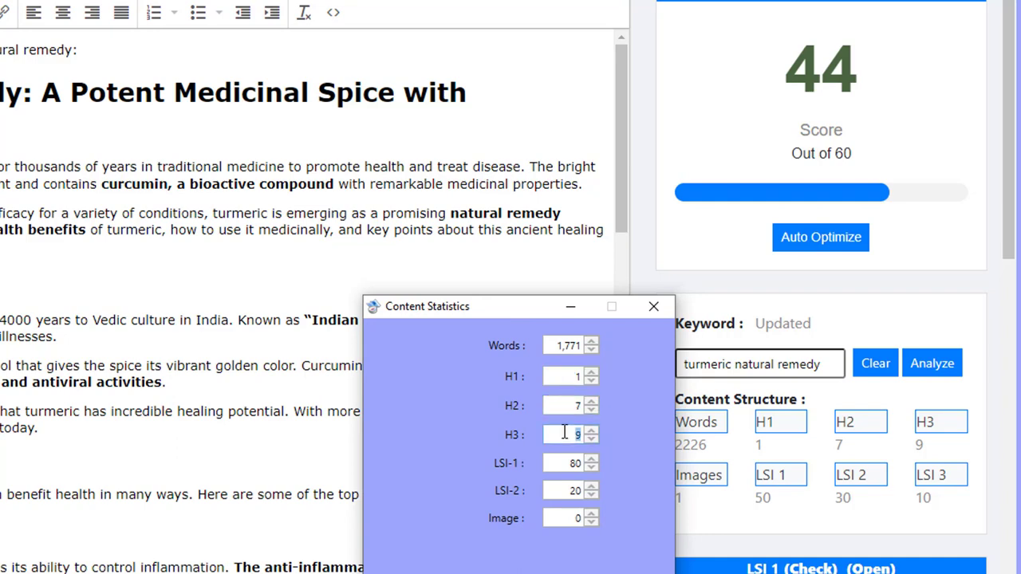
pyautogui.click(653, 306)
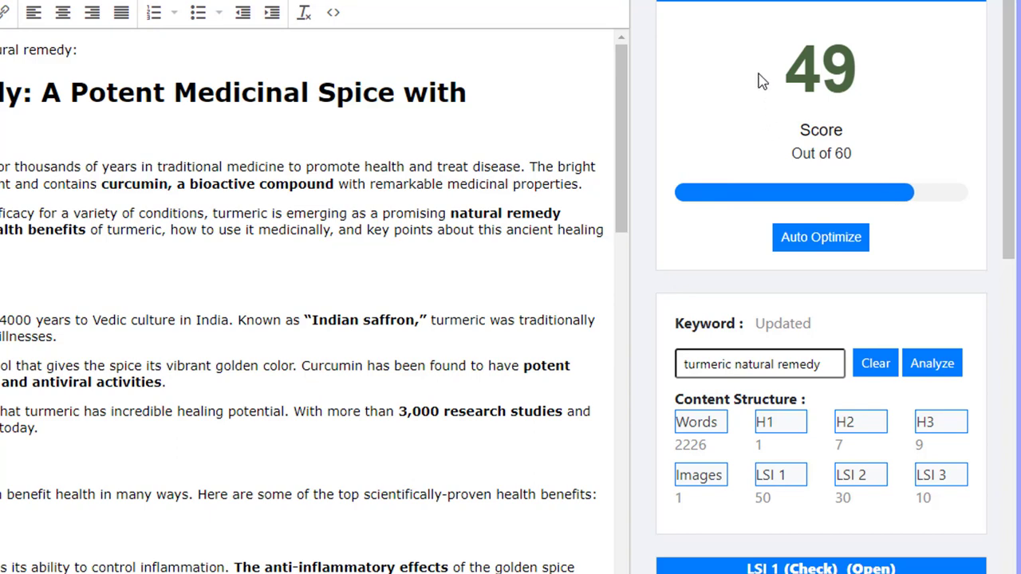
pyautogui.moveTo(825, 101); pyautogui.dragTo(872, 153)
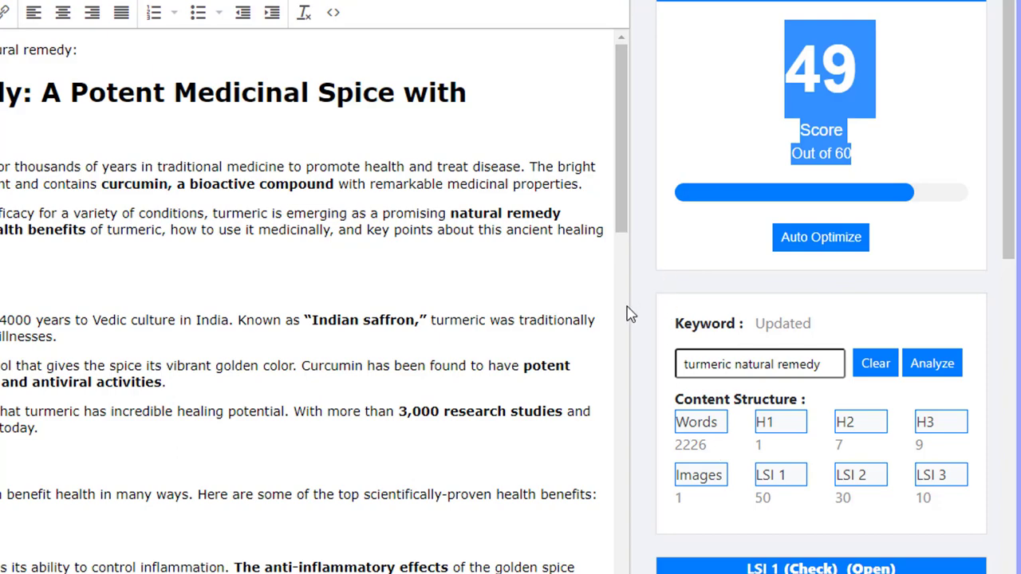
# Step: Select the whole turmeric article with Ctrl+A and go to the Chat AI view
pyautogui.scroll(-3, 627, 315)
pyautogui.scroll(-6, 646, 368)
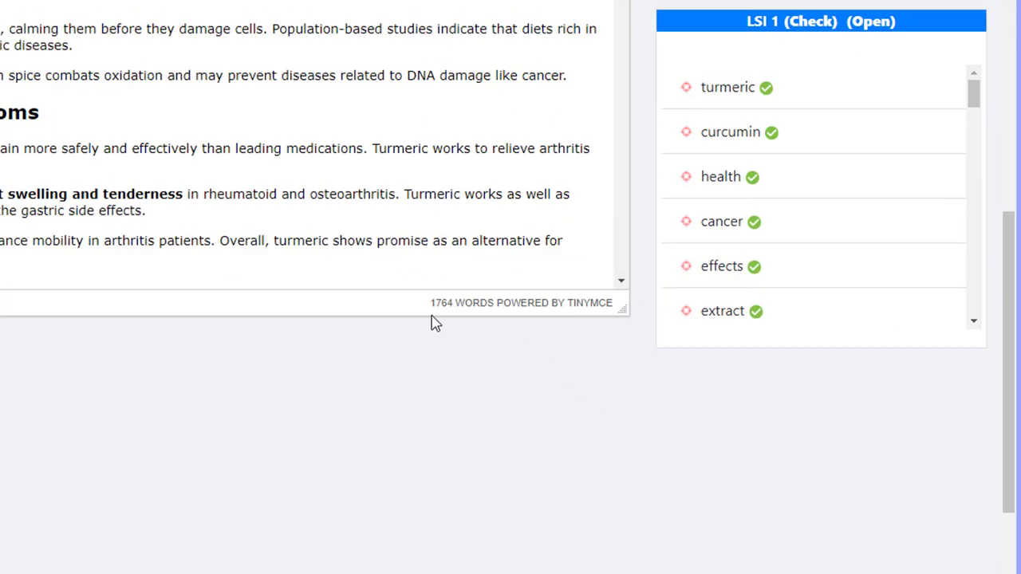
pyautogui.scroll(5, 513, 422)
pyautogui.scroll(-5, 340, 406)
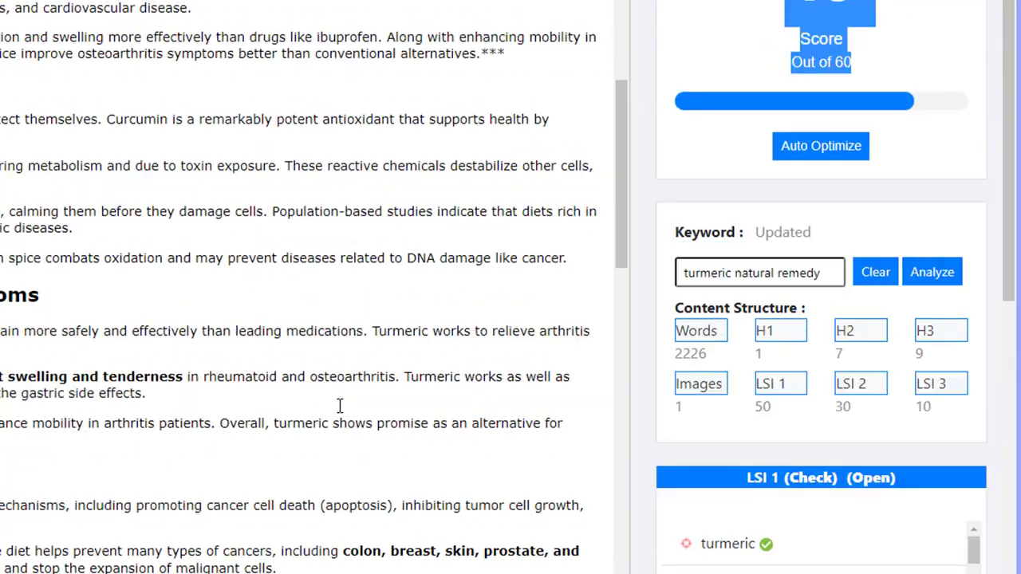
pyautogui.scroll(-5, 341, 406)
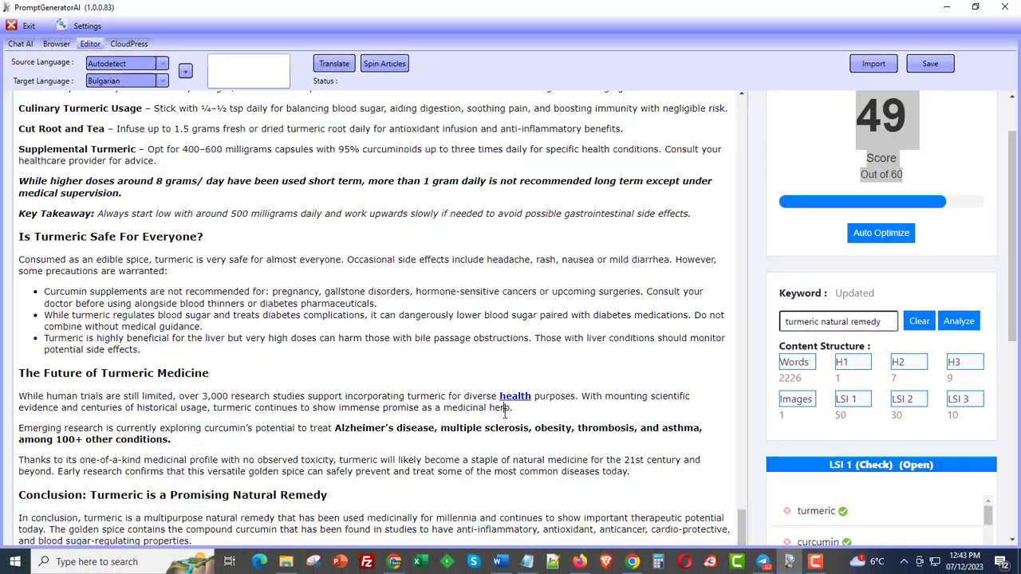
pyautogui.hotkey('ctrl', 'a')
pyautogui.scroll(3, 308, 327)
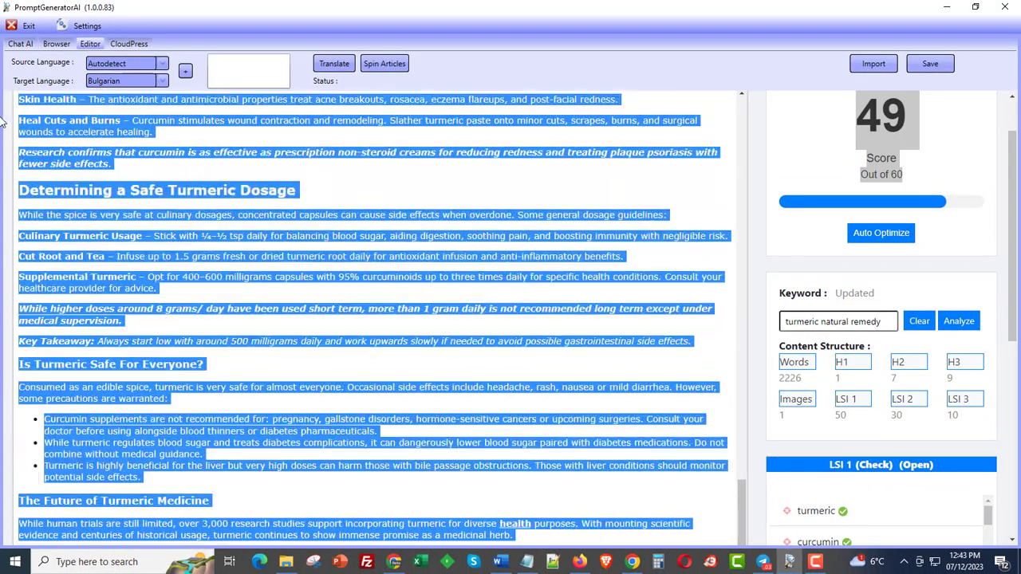
pyautogui.scroll(-3, 220, 263)
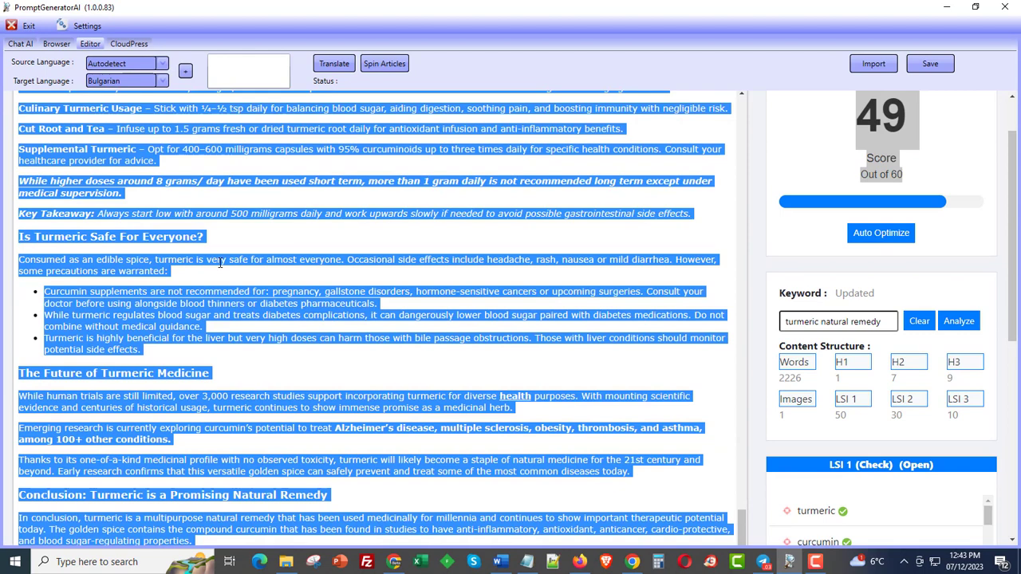
pyautogui.click(21, 44)
# Step: Switch the chat engine to ChatGPT using the GPT-3.5 model
pyautogui.click(212, 92)
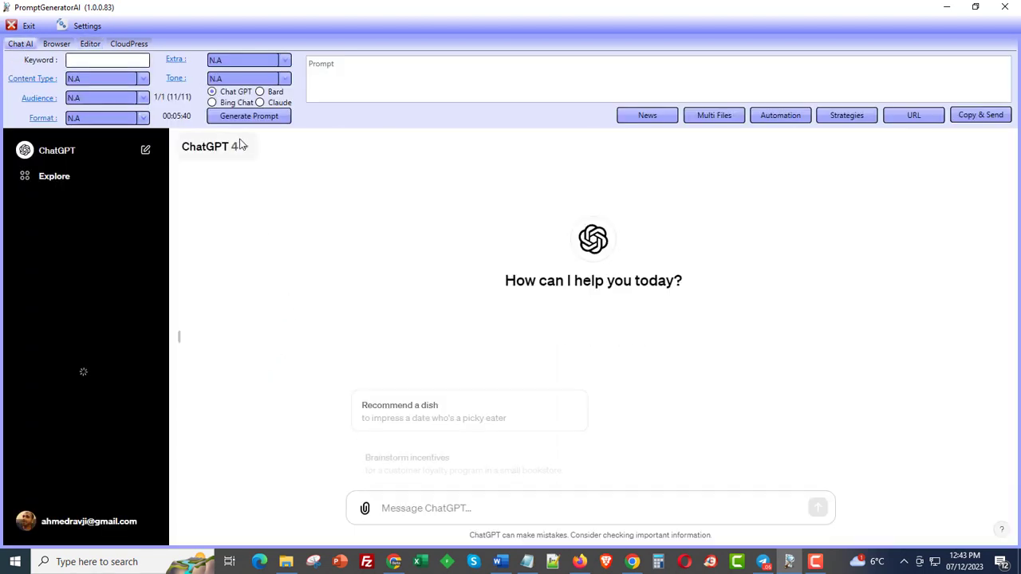
pyautogui.click(241, 146)
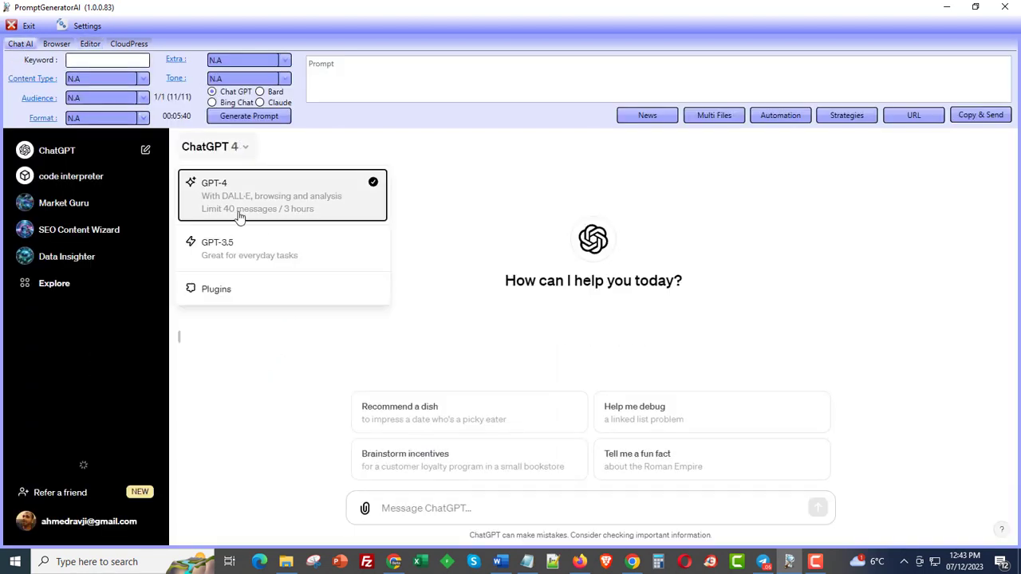
pyautogui.click(240, 247)
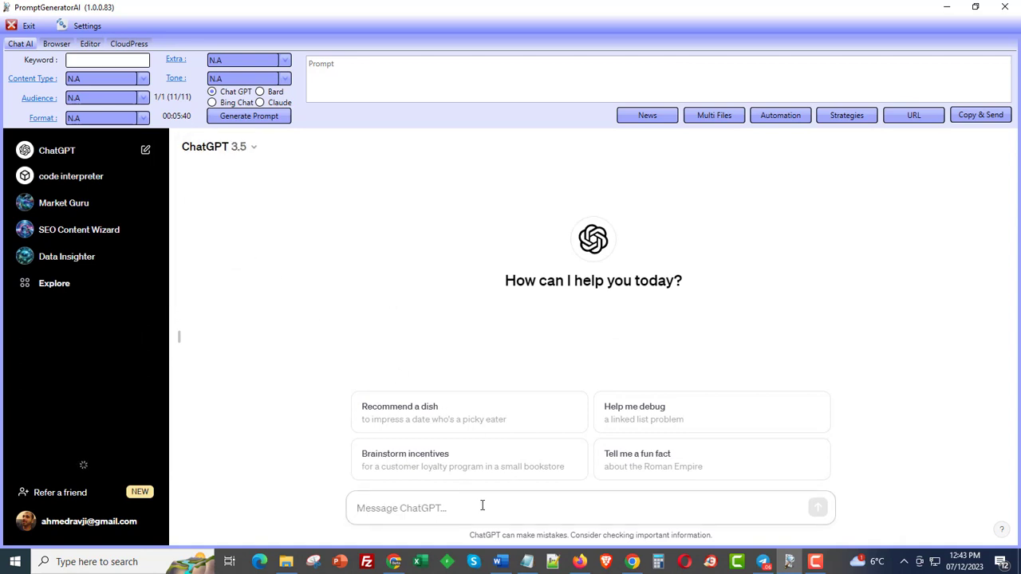
# Step: Send a request for additional unique content with the full turmeric article pasted below
pyautogui.write('Below')
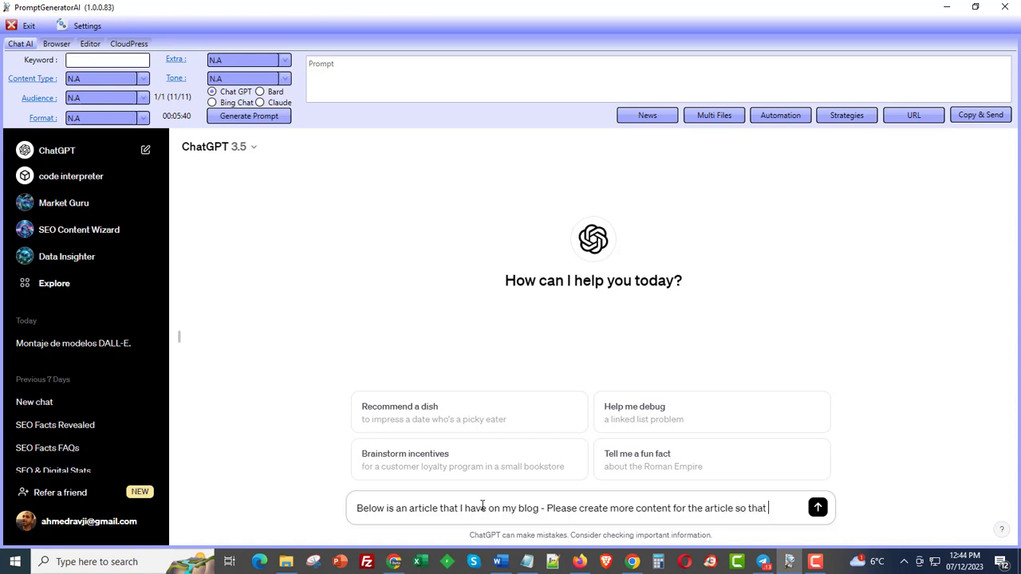
pyautogui.write('add')
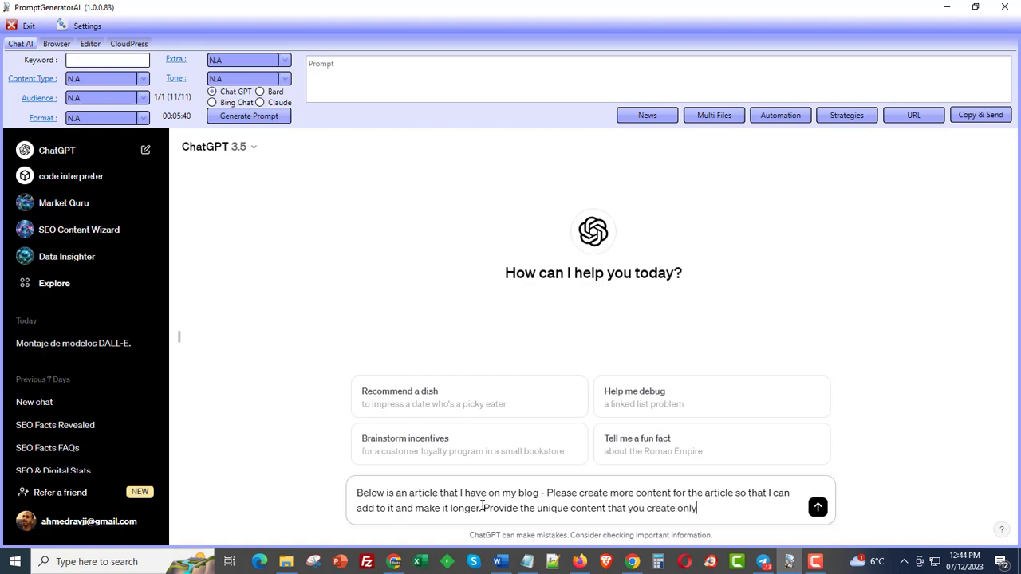
pyautogui.hotkey('shift', 'Return')
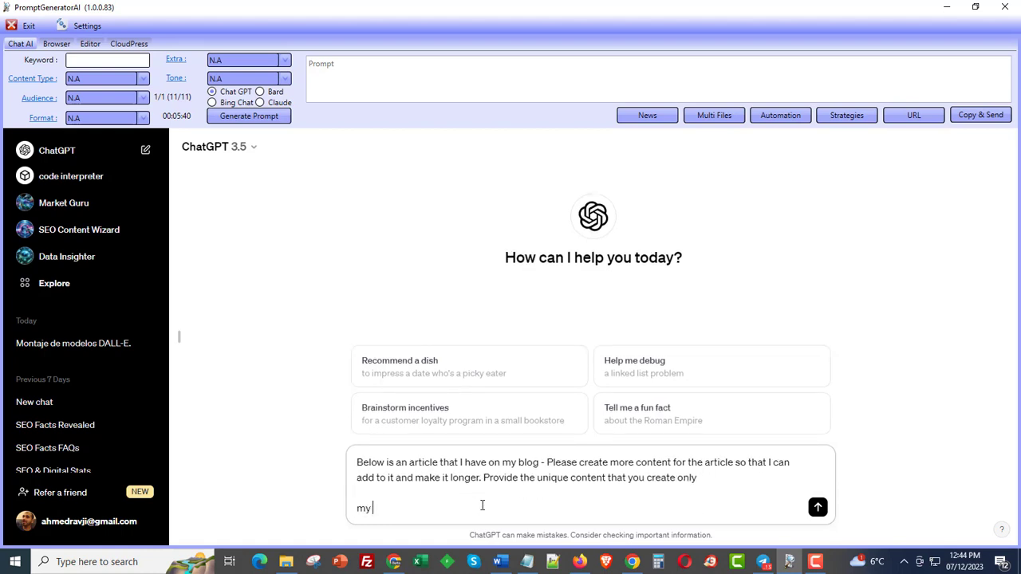
pyautogui.hotkey('shift', 'Return')
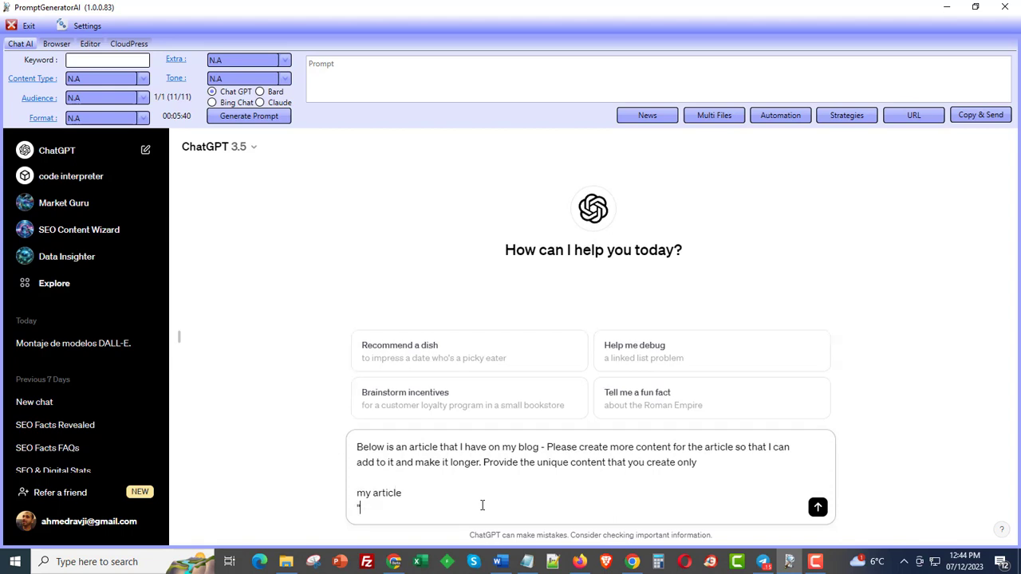
pyautogui.hotkey('ctrl', 'v')
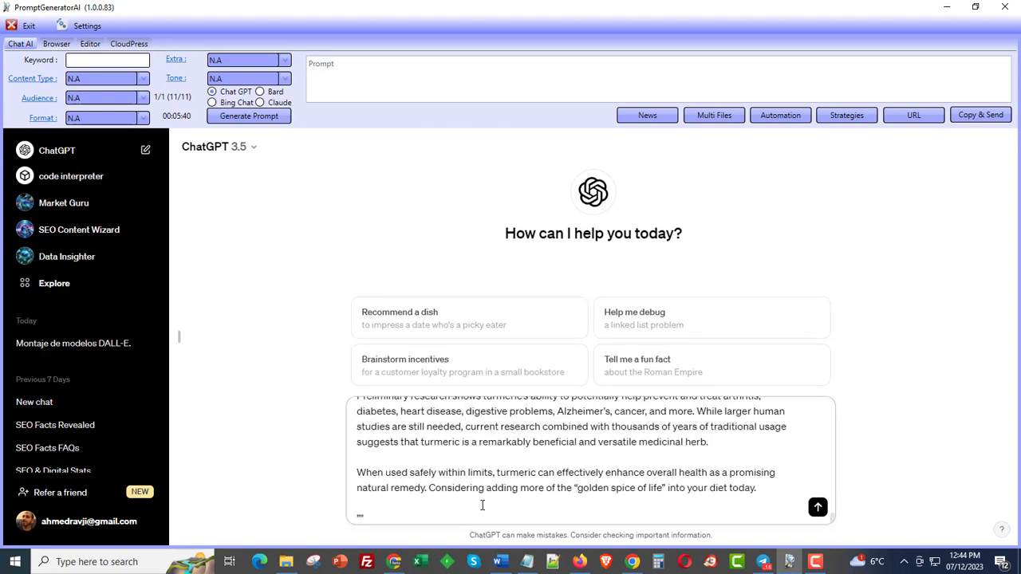
pyautogui.press('Return')
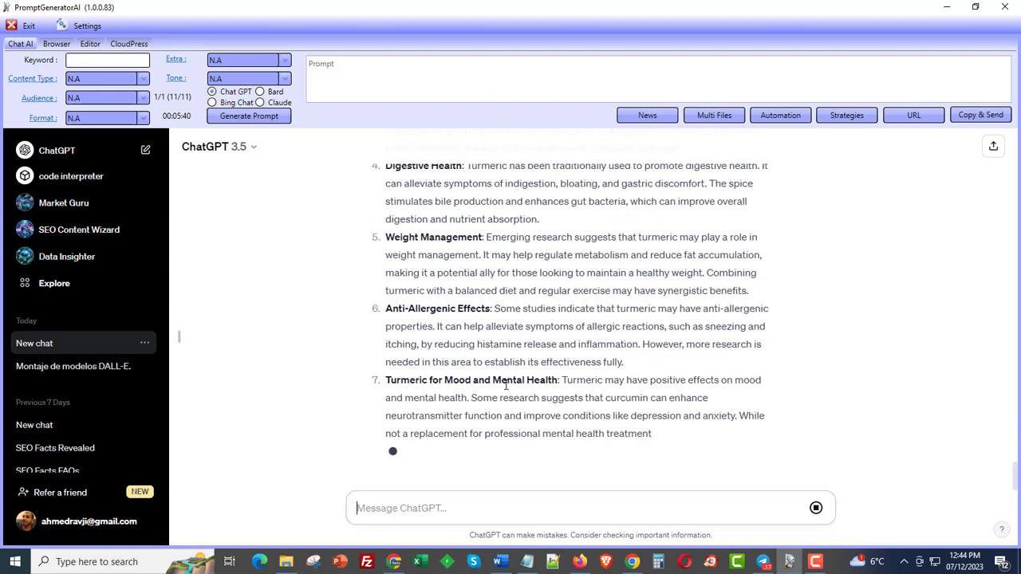
pyautogui.scroll(8, 506, 386)
pyautogui.scroll(-12, 506, 385)
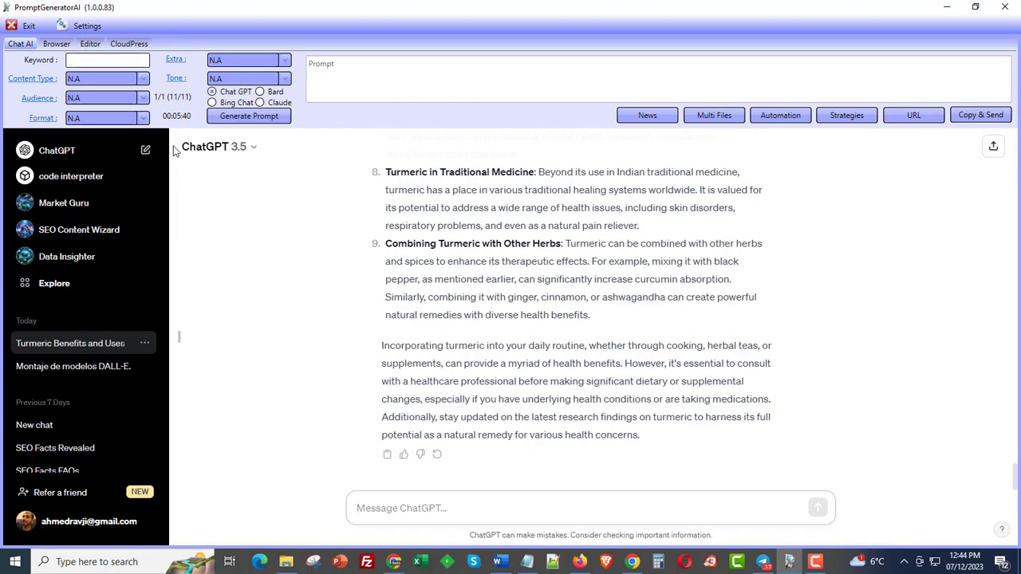
# Step: Look over the article in the Editor, then return to the ChatGPT conversation
pyautogui.click(90, 43)
pyautogui.scroll(-3, 406, 359)
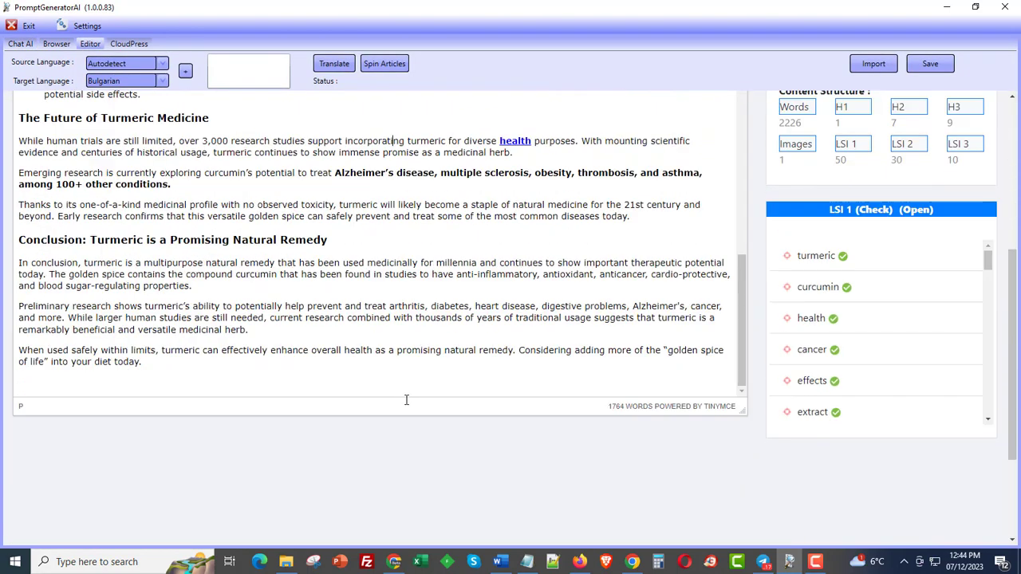
pyautogui.scroll(-2, 406, 399)
pyautogui.scroll(3, 390, 414)
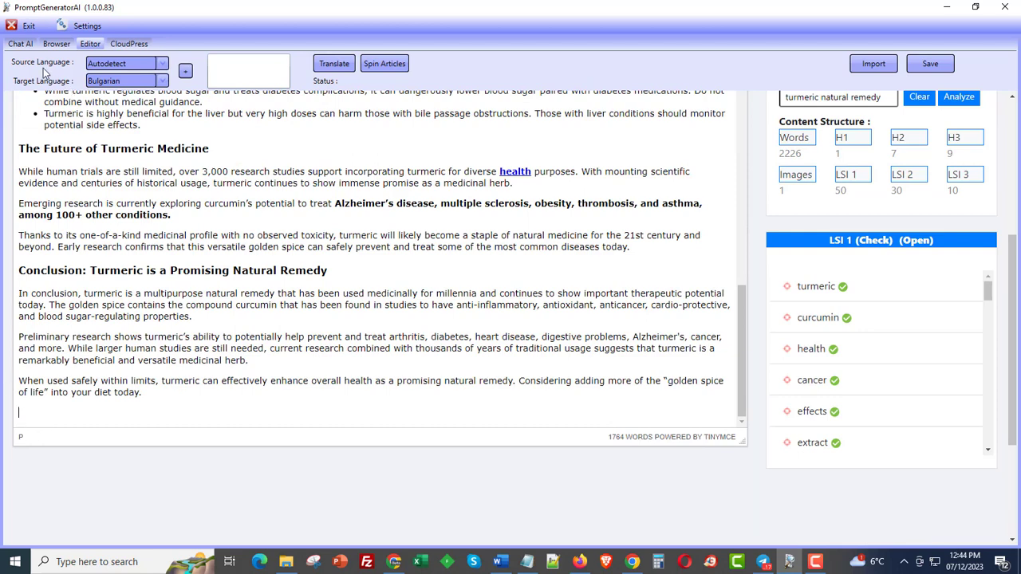
pyautogui.click(20, 43)
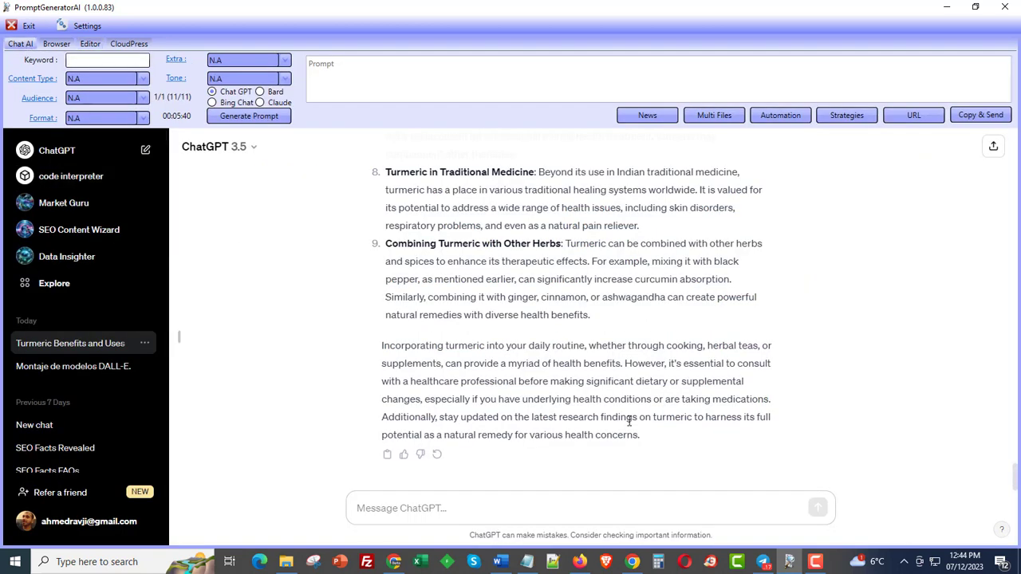
# Step: Send ChatGPT's reply from 'Neuroprotective Effects' to the end into the Editor
pyautogui.moveTo(653, 440); pyautogui.dragTo(493, 360)
pyautogui.scroll(2, 493, 357)
pyautogui.moveTo(493, 357); pyautogui.dragTo(387, 325)
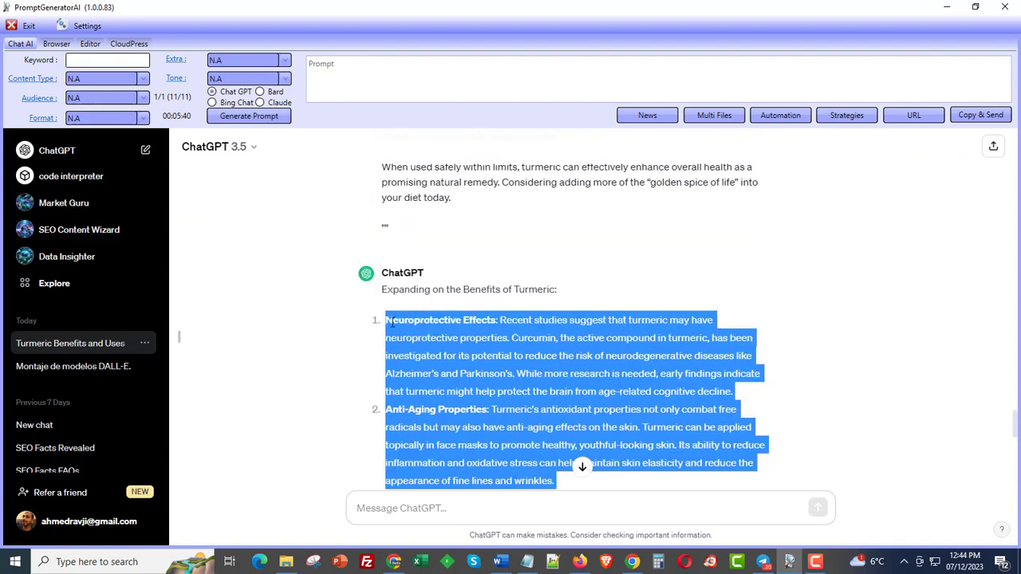
pyautogui.rightClick(391, 321)
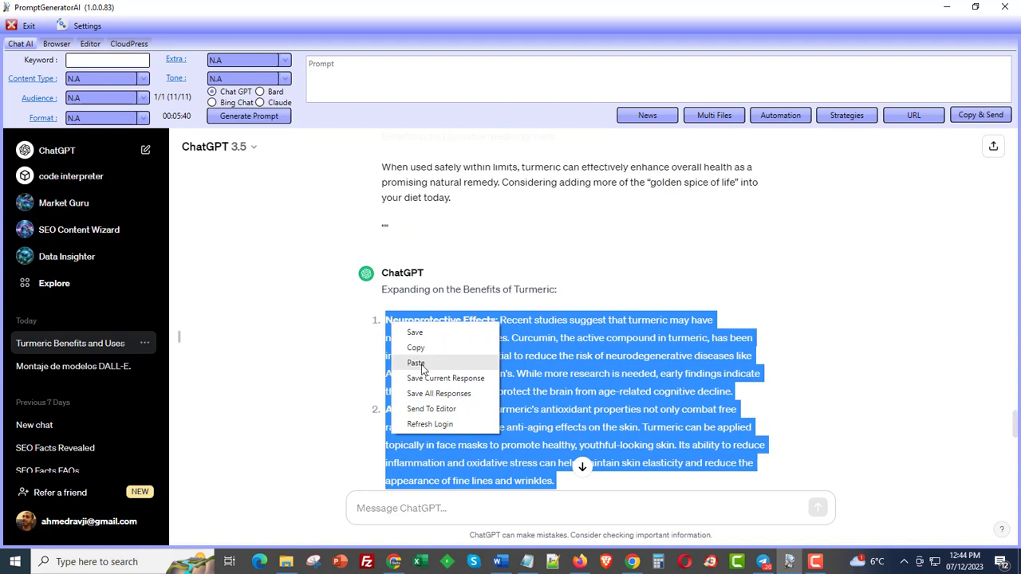
pyautogui.click(427, 408)
pyautogui.click(417, 325)
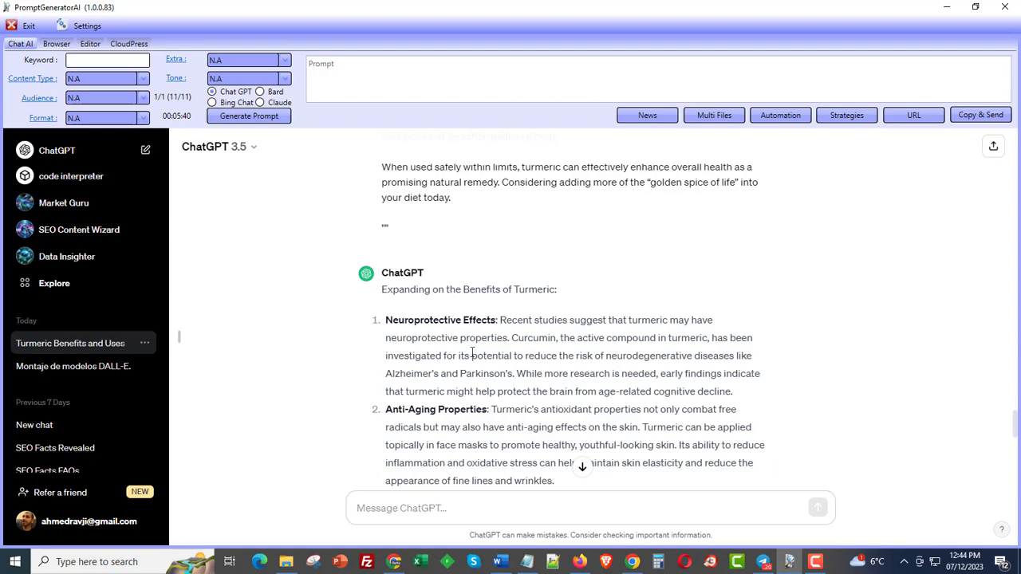
# Step: Re-score the expanded article, raising its content score to 52 out of 60
pyautogui.click(90, 44)
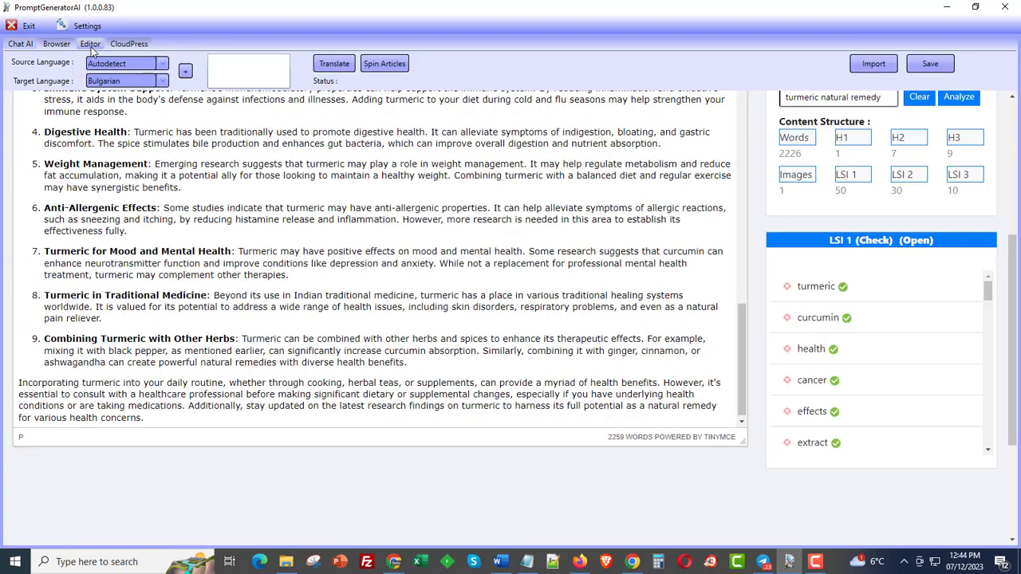
pyautogui.scroll(3, 172, 334)
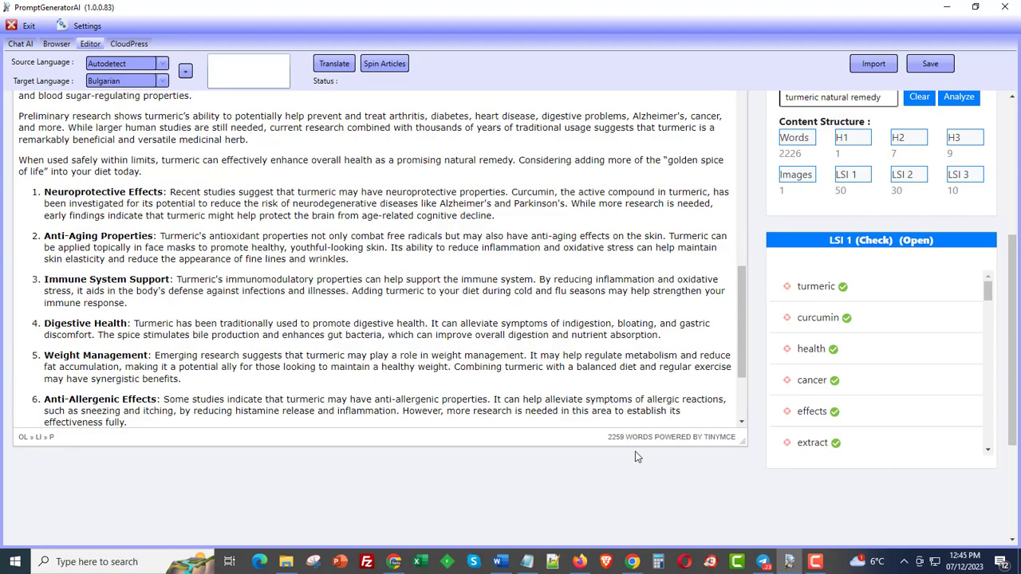
pyautogui.scroll(2, 763, 501)
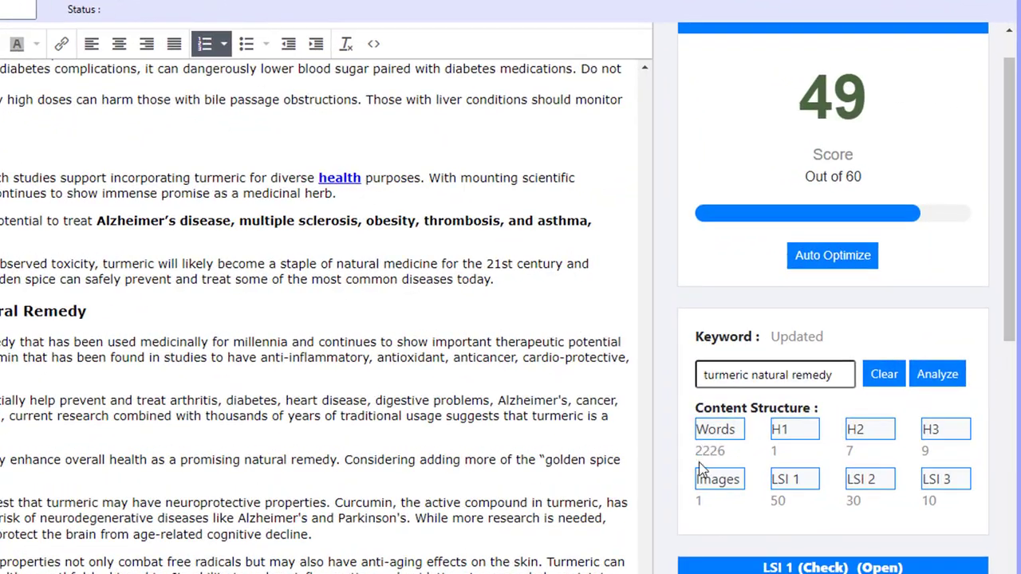
pyautogui.click(843, 164)
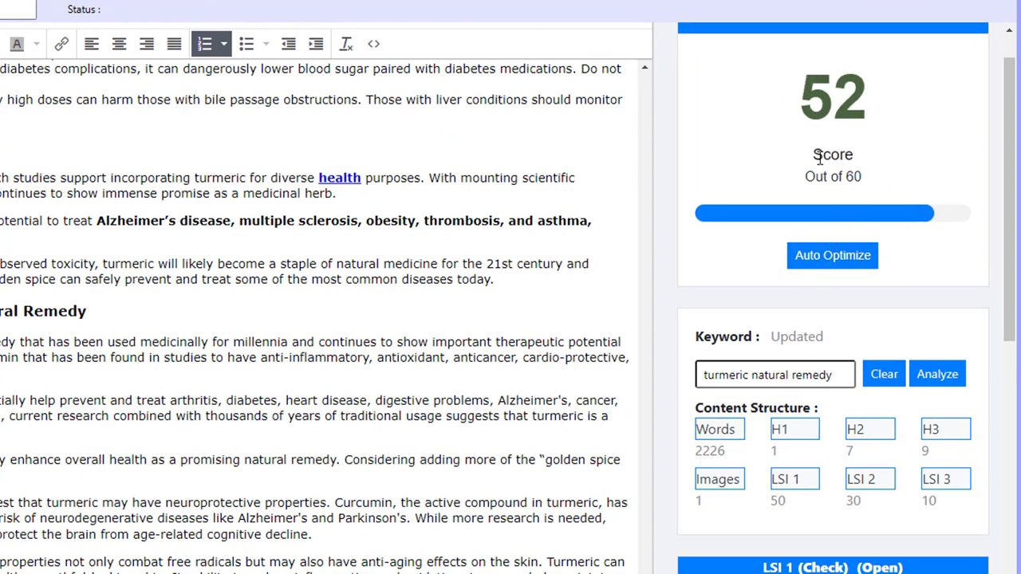
pyautogui.moveTo(809, 110); pyautogui.dragTo(883, 117)
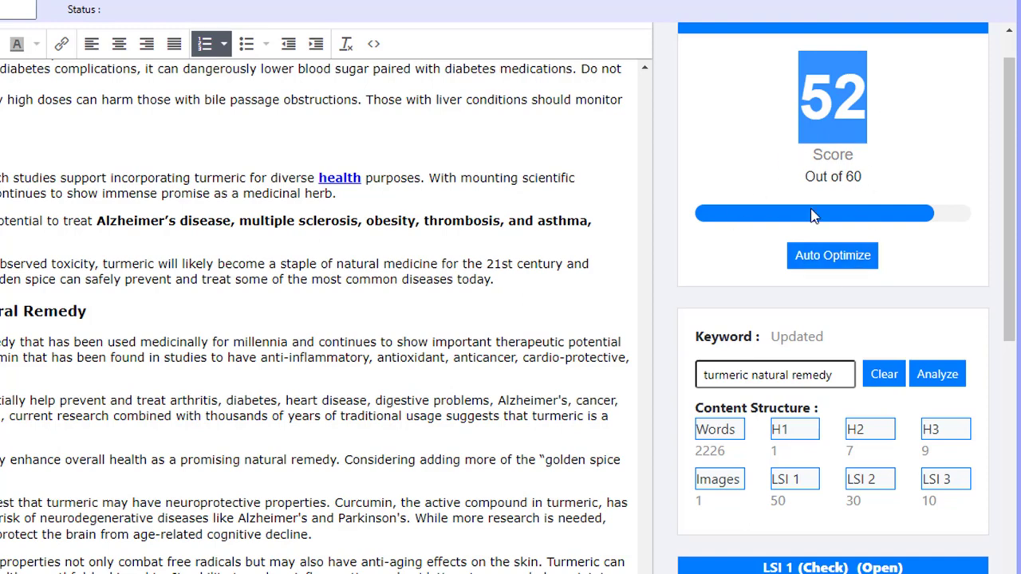
# Step: Review Content Statistics, noting the LSI-2 count of 22, then scroll back to the top
pyautogui.scroll(5, 667, 200)
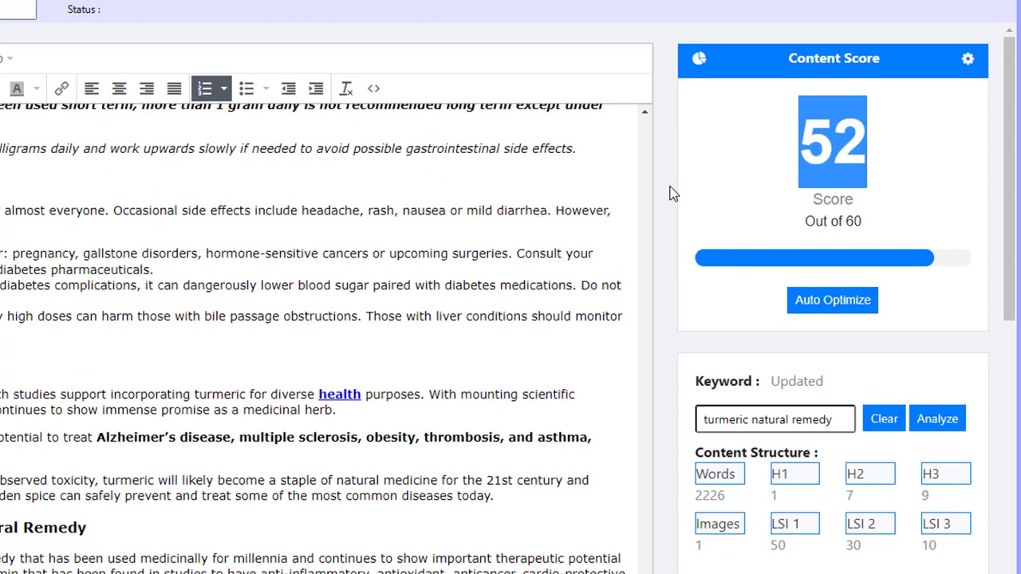
pyautogui.click(700, 61)
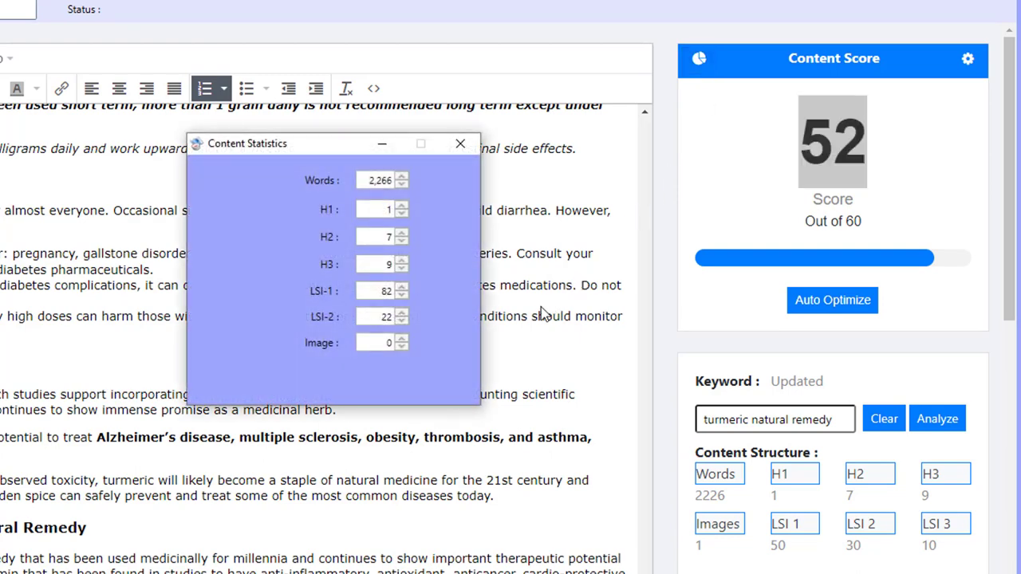
pyautogui.doubleClick(376, 319)
pyautogui.click(476, 150)
pyautogui.scroll(15, 409, 435)
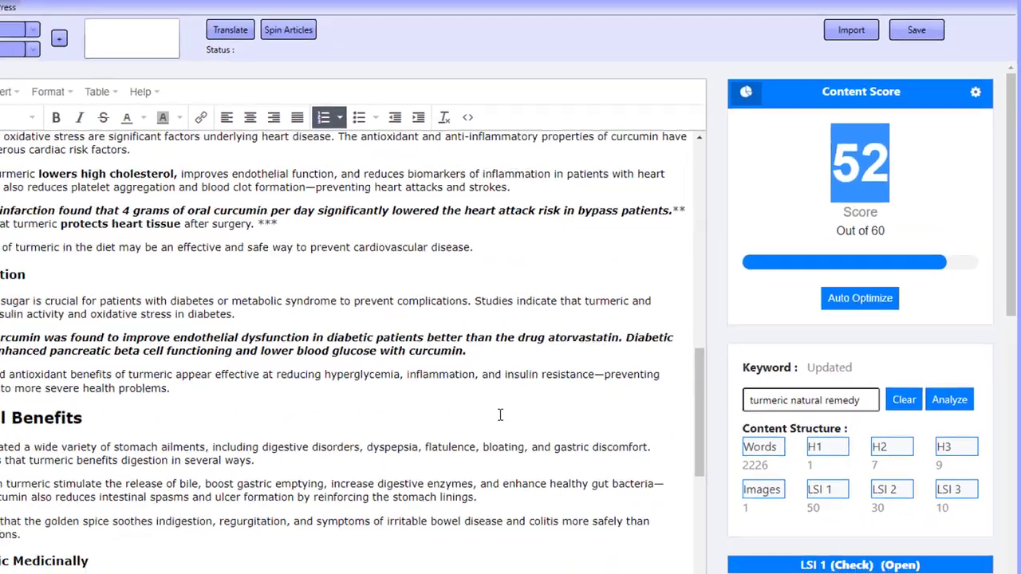
pyautogui.scroll(10, 411, 435)
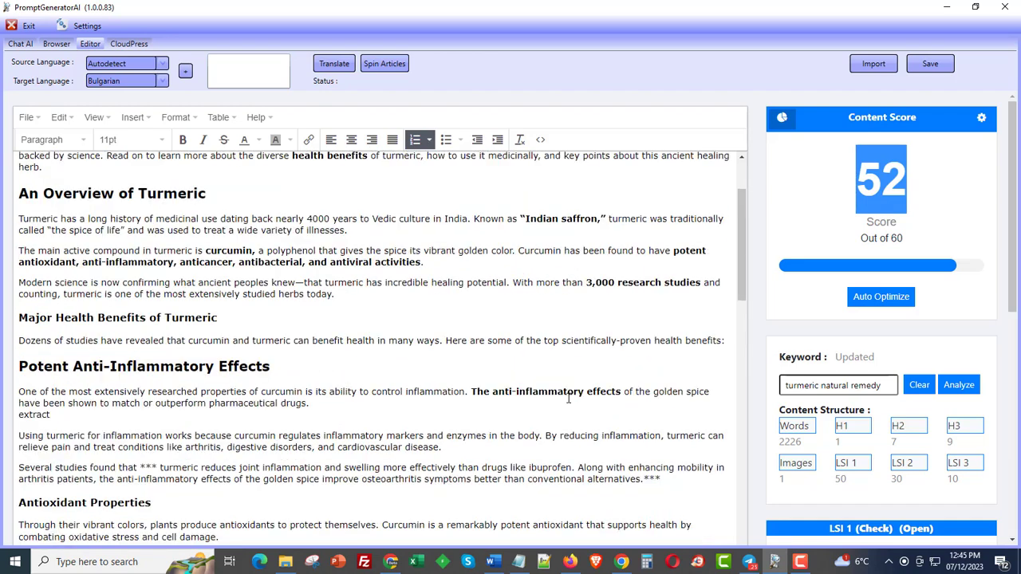